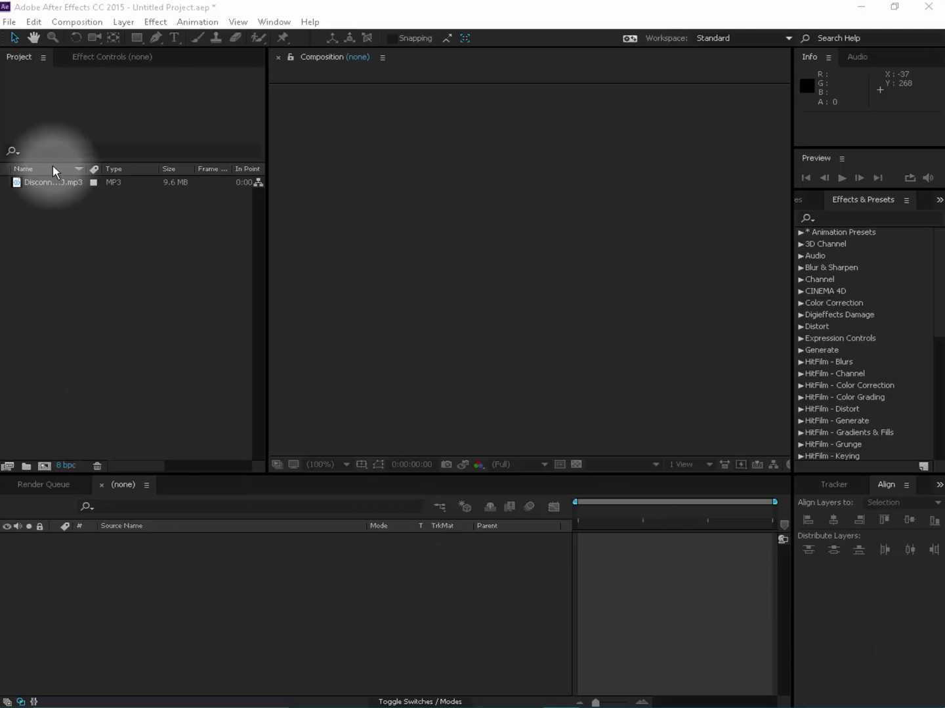
- Create a composition named 'tutorial' with the HDTV 1080 29.97 preset and 15-second duration
{"action": "left_click", "coordinate": [44, 468]}
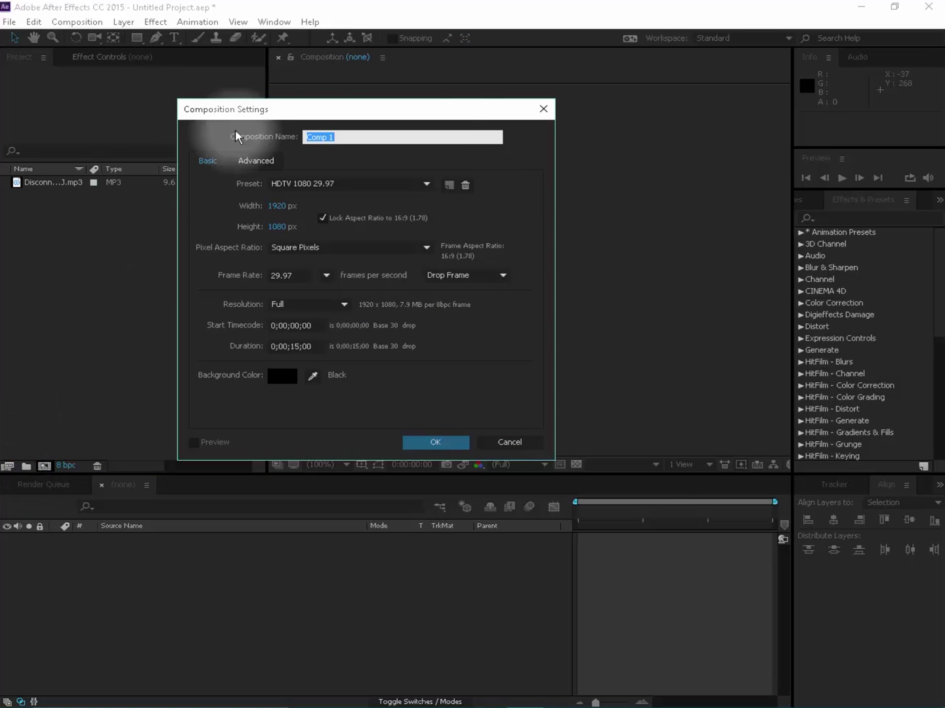
{"action": "left_click_drag", "start_coordinate": [337, 110], "coordinate": [446, 139]}
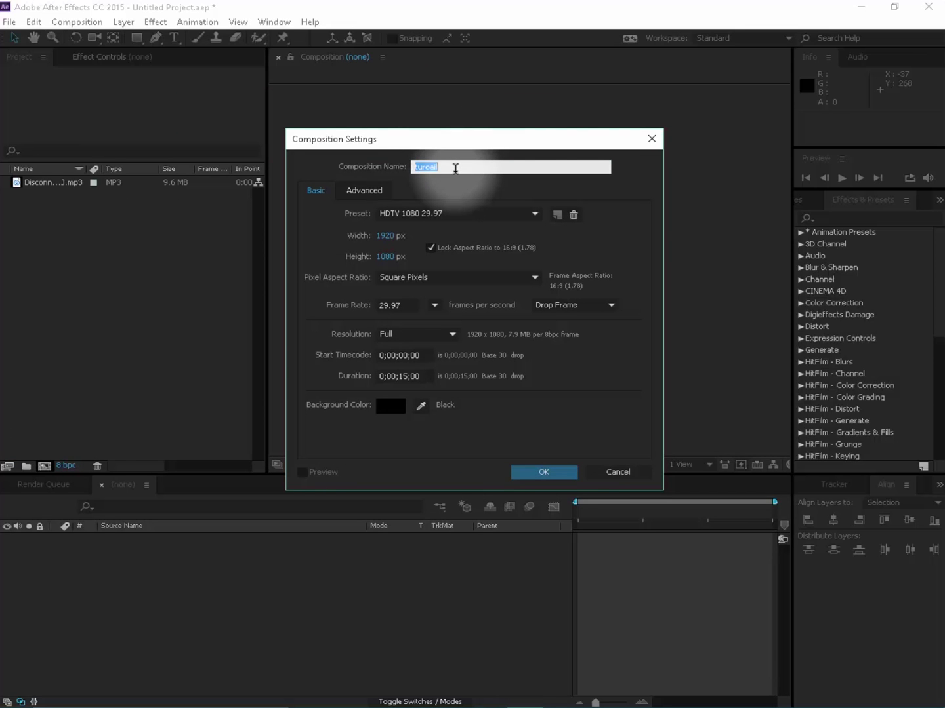
{"action": "left_click", "coordinate": [542, 473]}
{"action": "left_click", "coordinate": [46, 196]}
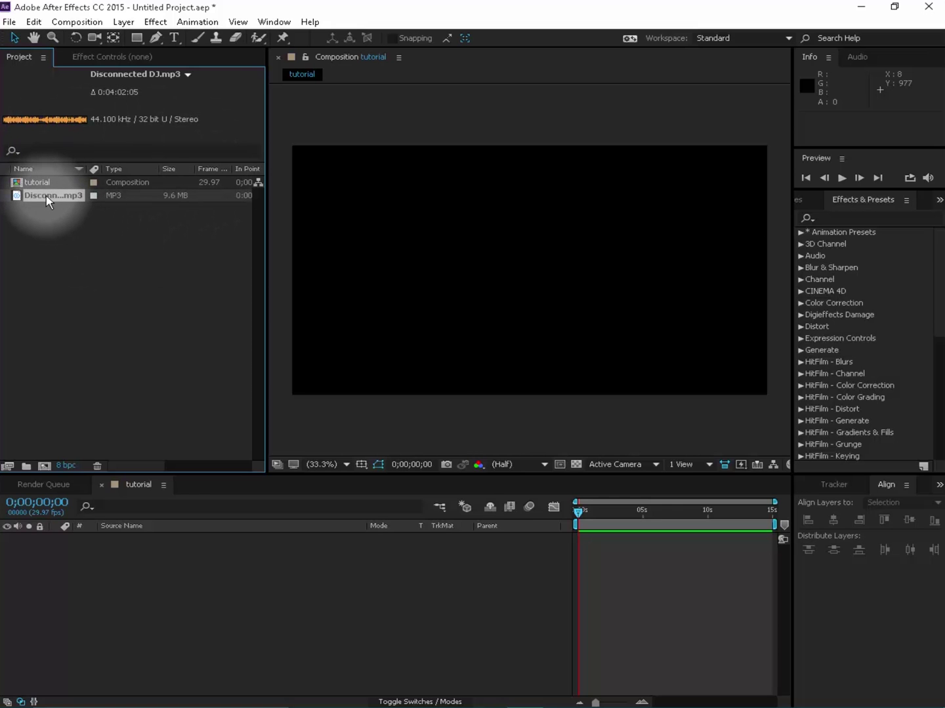
- Drop Disconnected DJ.mp3 into the tutorial timeline, preview its audio, and rewind to the start
{"action": "left_click_drag", "start_coordinate": [46, 196], "coordinate": [156, 605]}
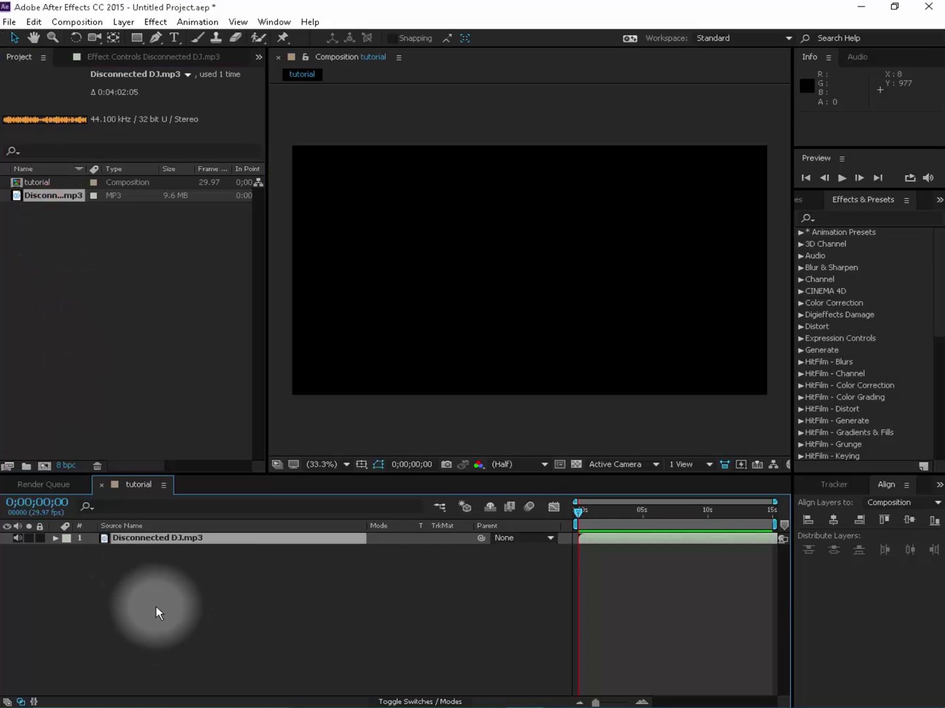
{"action": "left_click", "coordinate": [841, 177]}
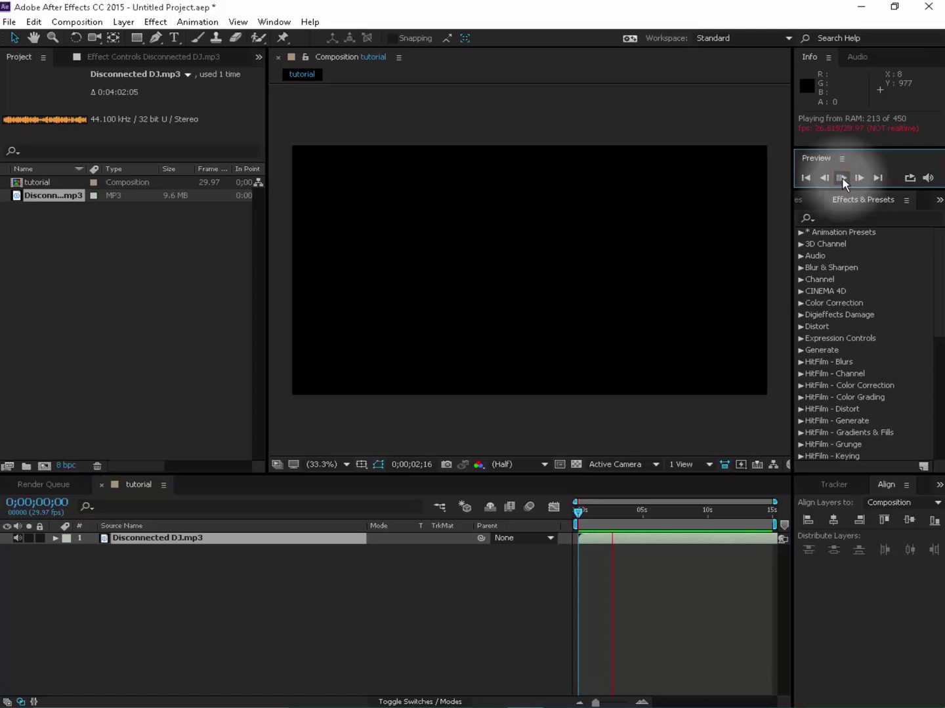
{"action": "left_click", "coordinate": [841, 177]}
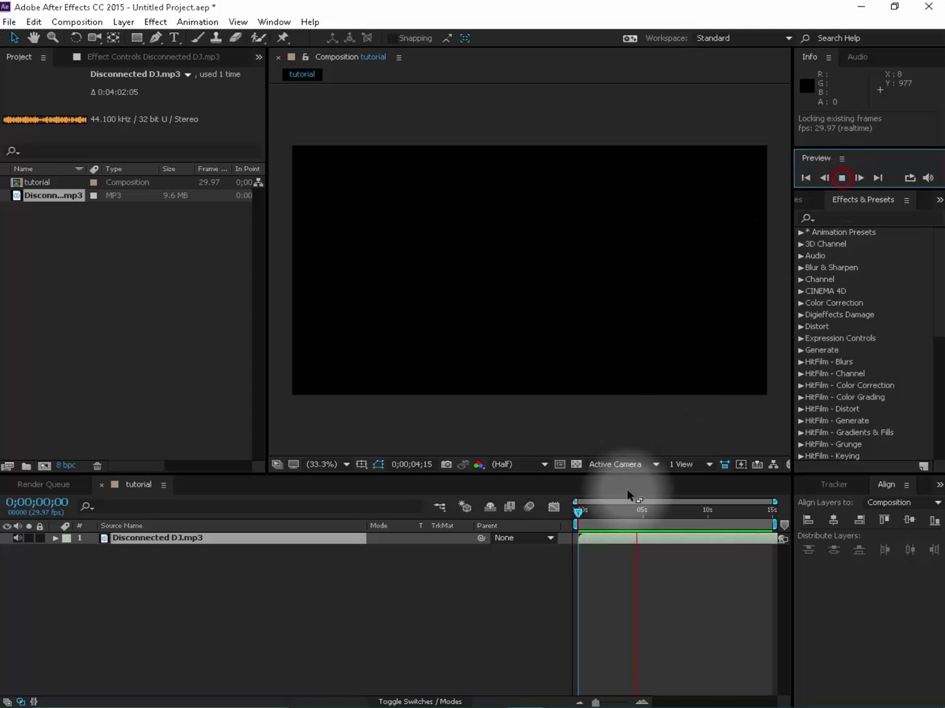
{"action": "left_click", "coordinate": [578, 513]}
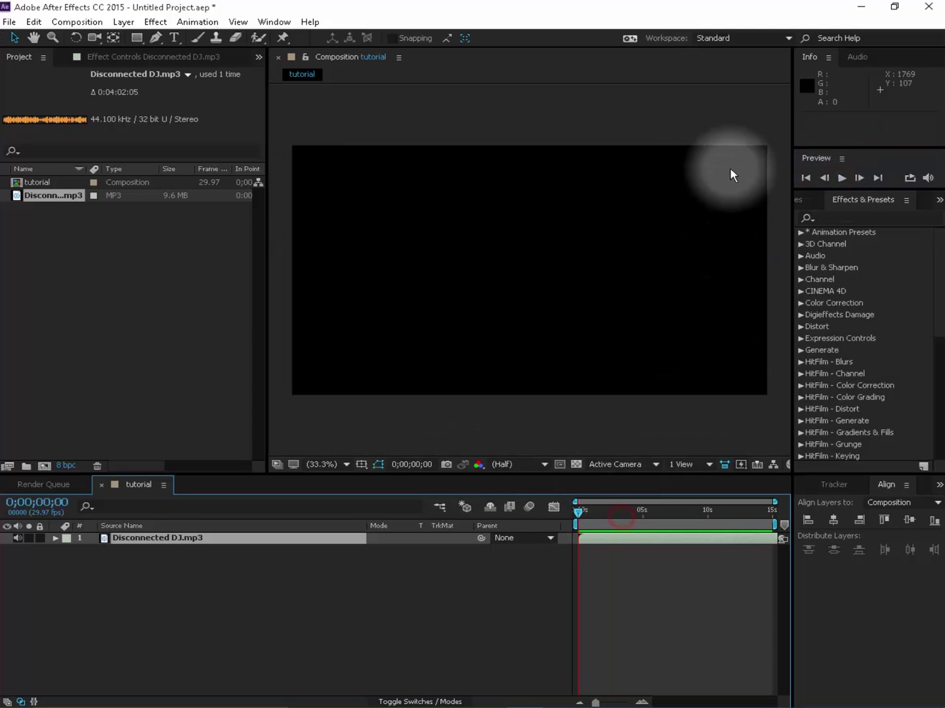
- Select the Disconnected DJ.mp3 layer in the timeline
{"action": "left_click", "coordinate": [180, 595]}
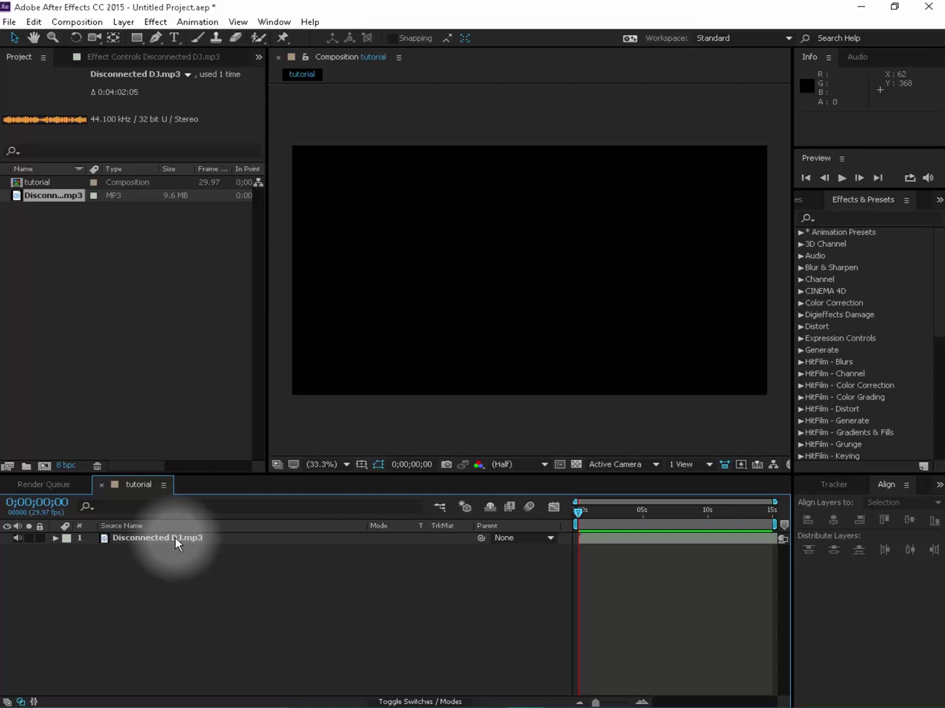
{"action": "left_click_drag", "start_coordinate": [208, 542], "coordinate": [318, 540]}
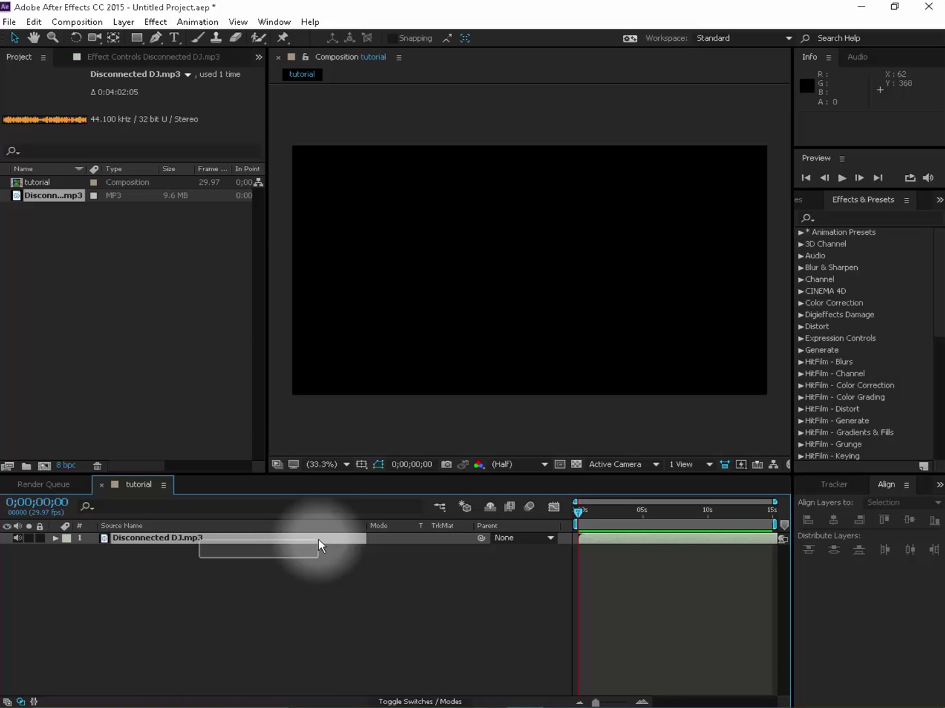
{"action": "left_click_drag", "start_coordinate": [318, 541], "coordinate": [212, 545]}
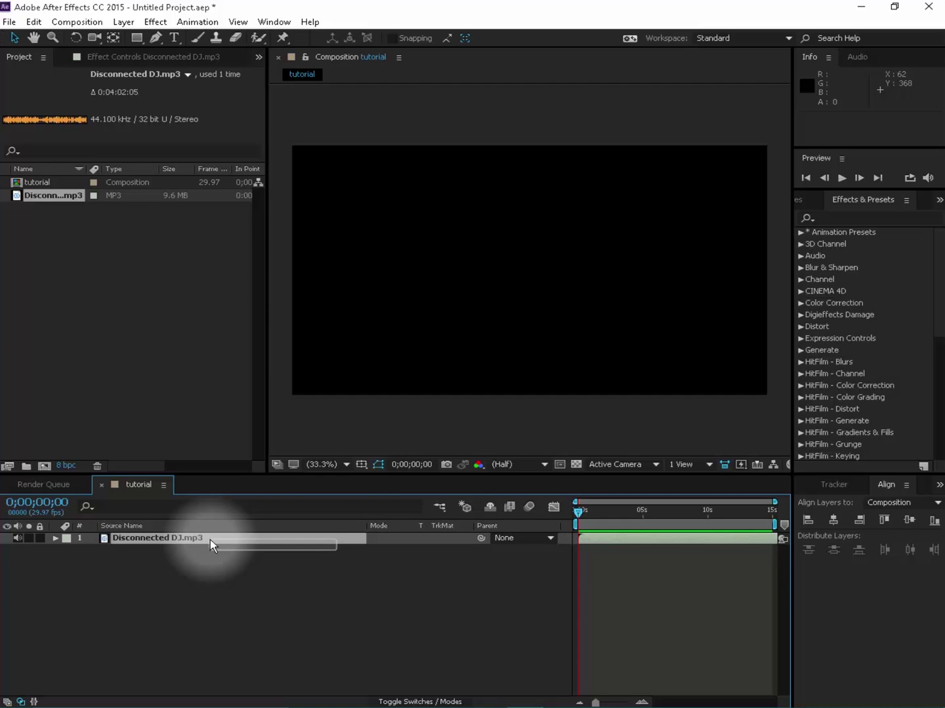
{"action": "left_click_drag", "start_coordinate": [210, 540], "coordinate": [210, 540]}
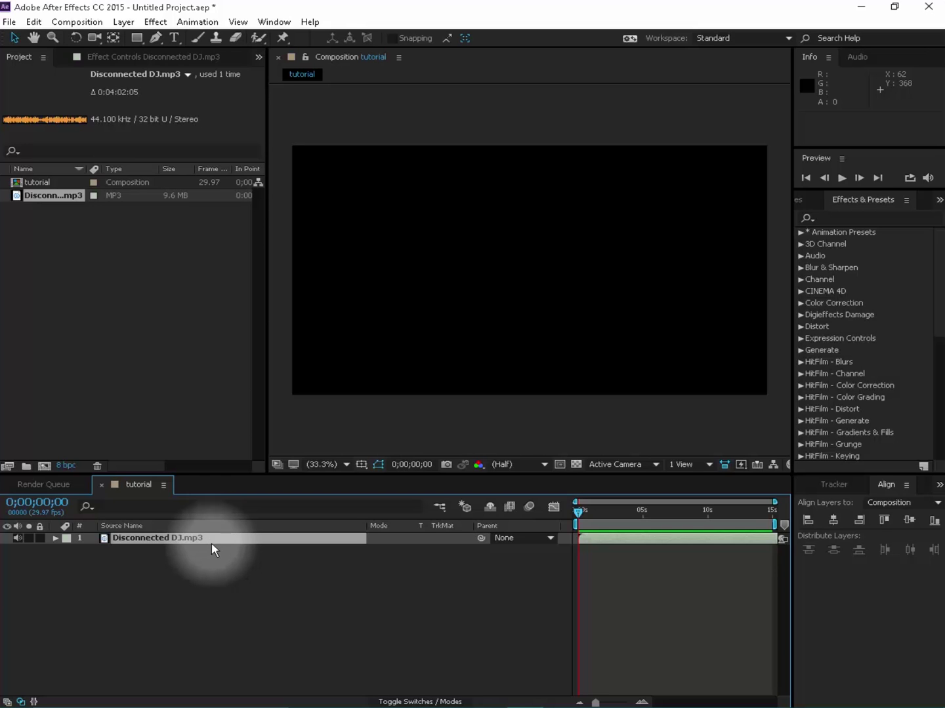
{"action": "left_click", "coordinate": [230, 566]}
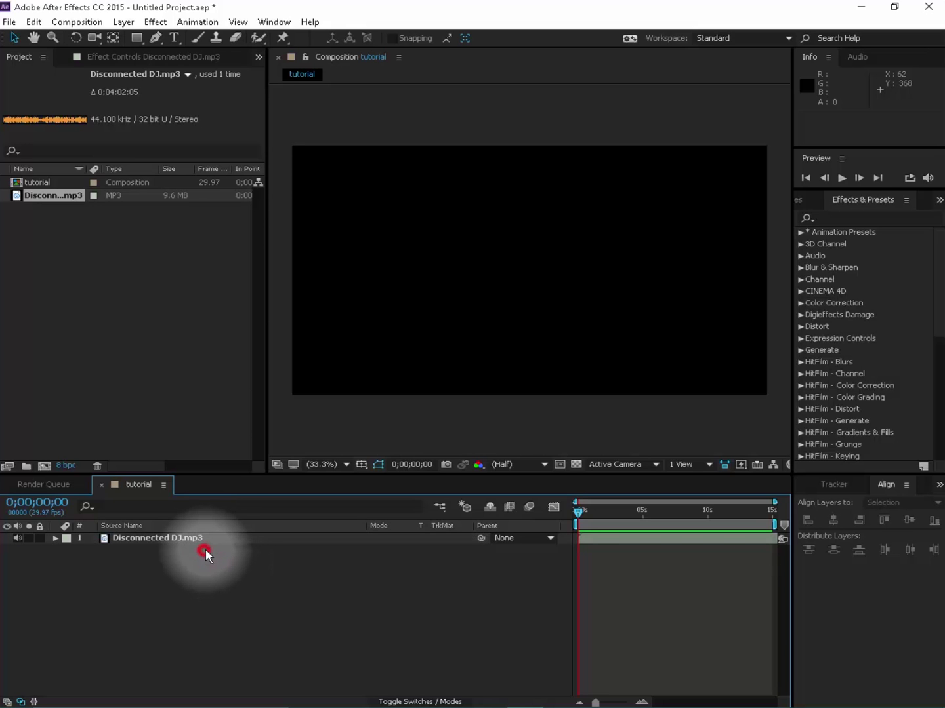
{"action": "left_click_drag", "start_coordinate": [204, 550], "coordinate": [279, 537]}
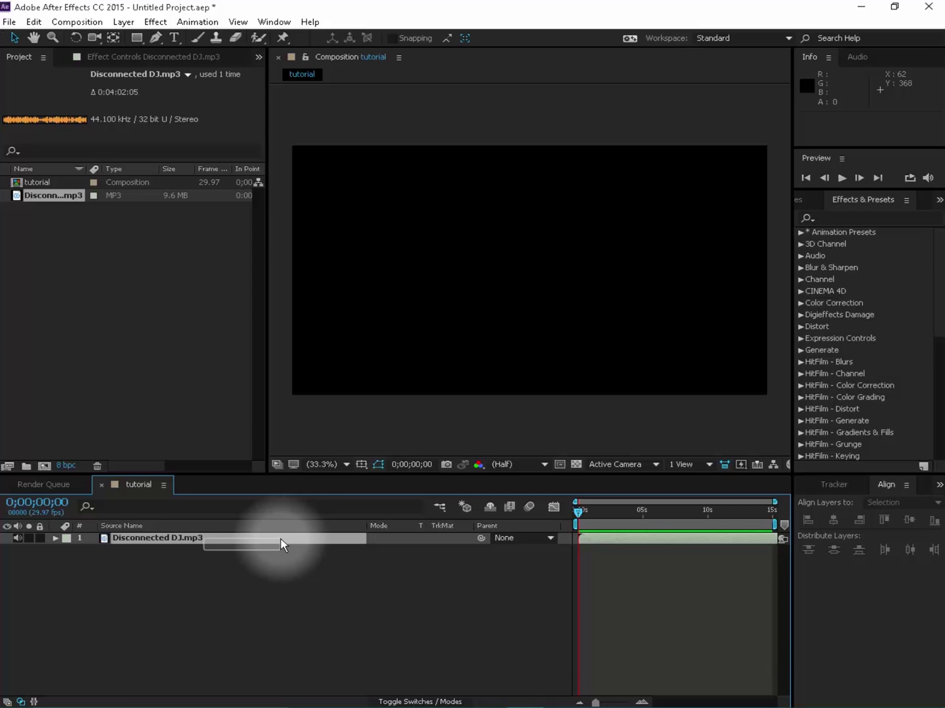
{"action": "left_click_drag", "start_coordinate": [281, 544], "coordinate": [273, 548]}
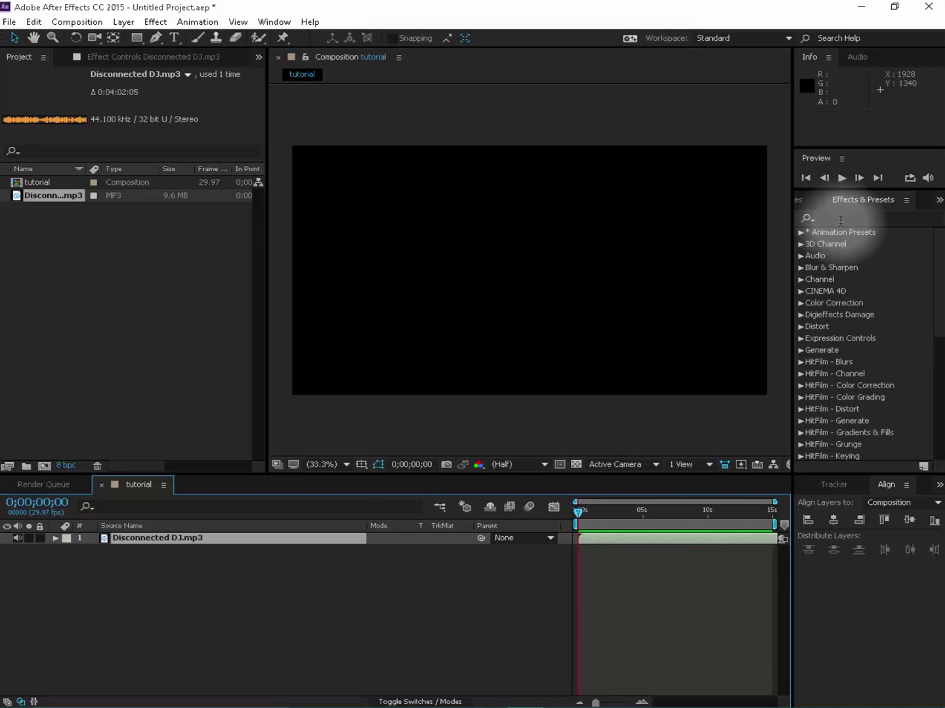
- Add a TEXT title layer and centre it horizontally and vertically in the frame
{"action": "left_click", "coordinate": [173, 39]}
{"action": "left_click", "coordinate": [560, 269]}
{"action": "type", "text": "text"}
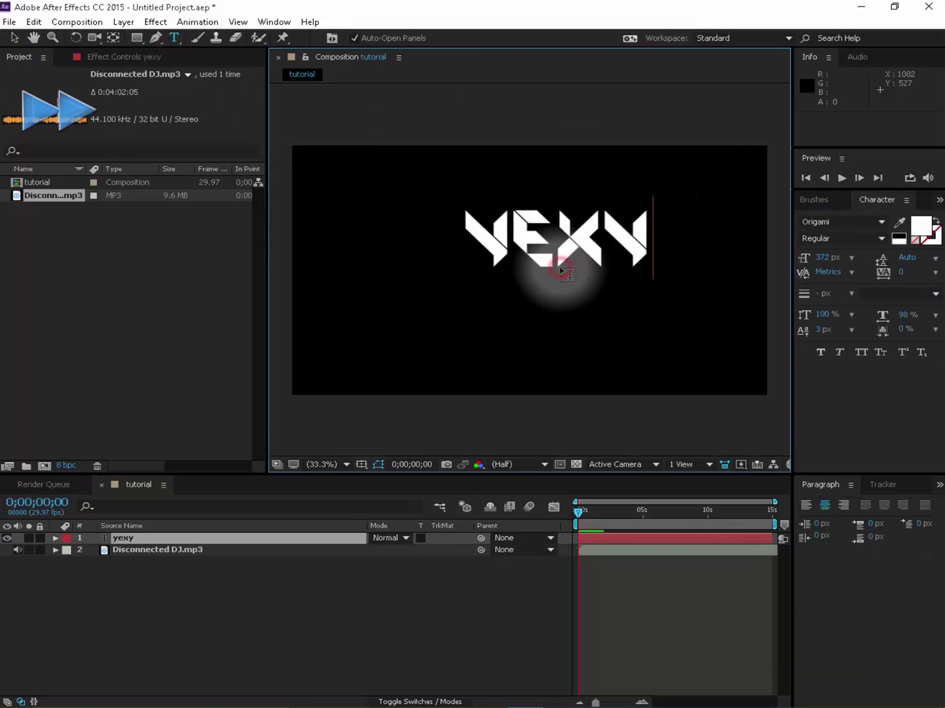
{"action": "left_click", "coordinate": [882, 484]}
{"action": "left_click", "coordinate": [881, 484]}
{"action": "left_click", "coordinate": [833, 519]}
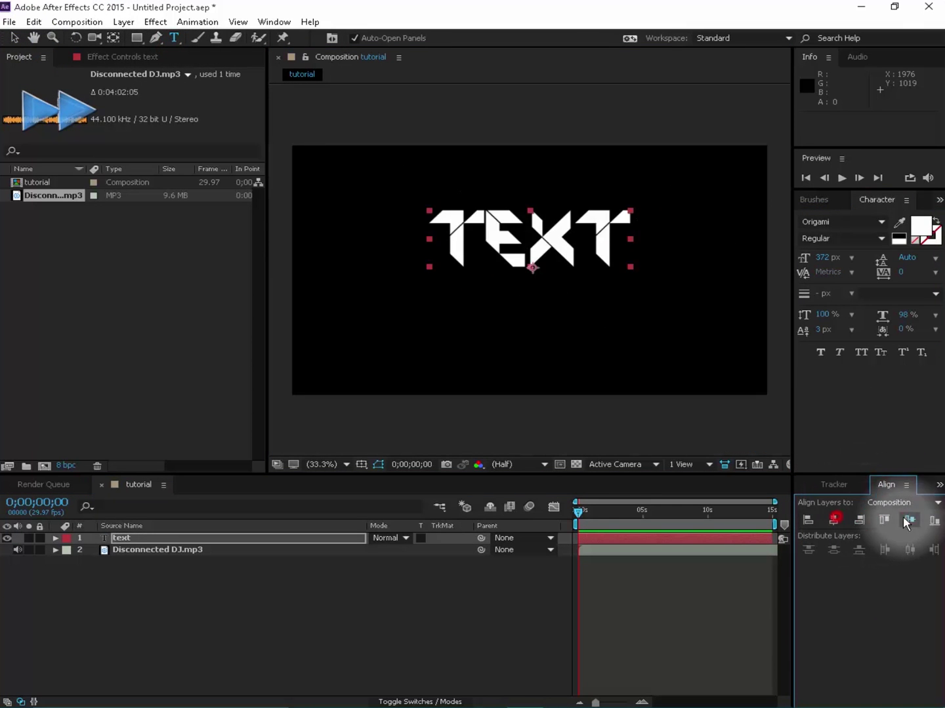
{"action": "left_click", "coordinate": [909, 520]}
- Create a new solid layer and apply the Gradient Ramp effect to it
{"action": "left_click", "coordinate": [123, 22]}
{"action": "left_click", "coordinate": [405, 55]}
{"action": "left_click", "coordinate": [415, 379]}
{"action": "key", "text": "ctrl+5"}
{"action": "left_click", "coordinate": [853, 219]}
{"action": "type", "text": "ramp"}
{"action": "left_click_drag", "start_coordinate": [859, 244], "coordinate": [590, 276]}
- Place the ramp's start and end points, blend 39% with original, and move the start to 600,147
{"action": "left_click", "coordinate": [152, 98]}
{"action": "left_click", "coordinate": [396, 228]}
{"action": "left_click", "coordinate": [152, 121]}
{"action": "left_click", "coordinate": [676, 325]}
{"action": "left_click_drag", "start_coordinate": [149, 169], "coordinate": [165, 162]}
{"action": "left_click", "coordinate": [152, 98]}
{"action": "left_click", "coordinate": [440, 179]}
- Move the ramp end to 1293,819 and add Ramp Scatter to soften the gradient
{"action": "left_click", "coordinate": [152, 122]}
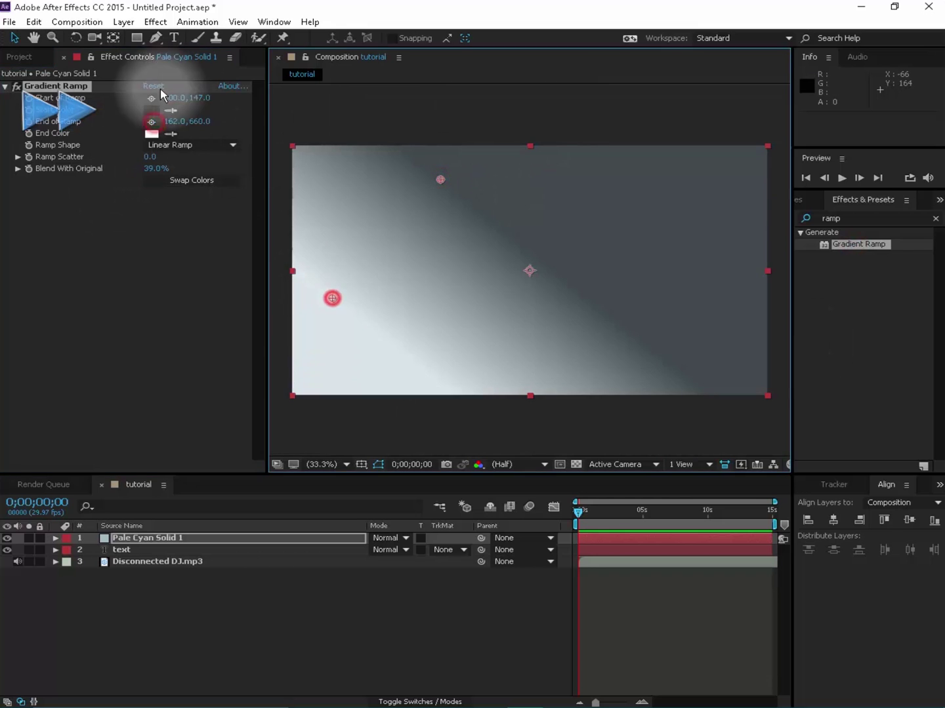
{"action": "left_click", "coordinate": [611, 335]}
{"action": "left_click_drag", "start_coordinate": [150, 157], "coordinate": [189, 170]}
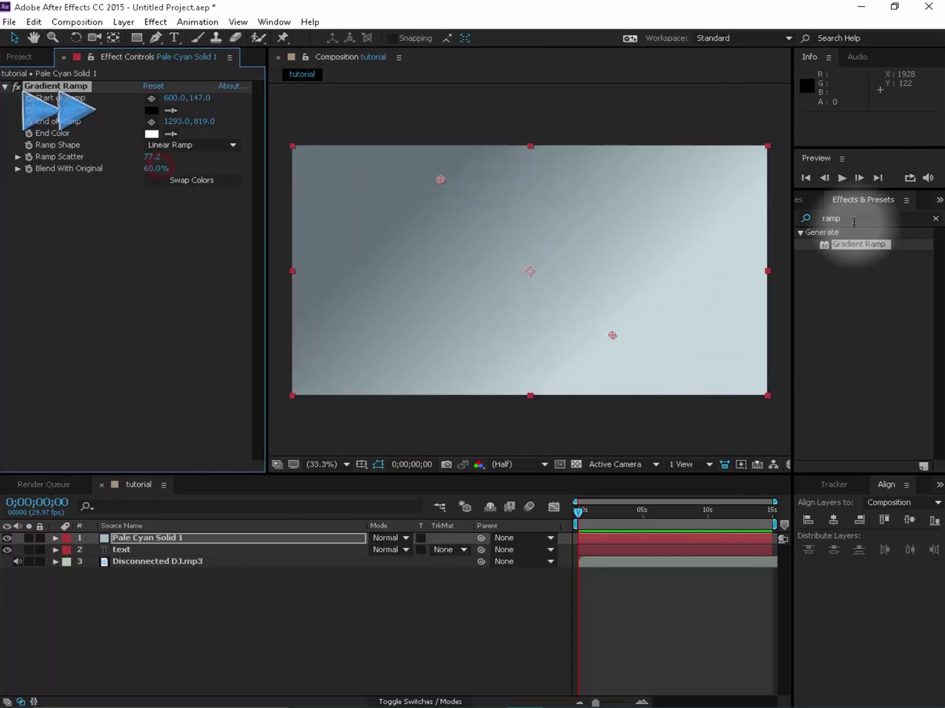
- Give the TEXT layer a Drop Shadow (52% opacity, 0 distance, 105 softness) above the solid
{"action": "double_click", "coordinate": [906, 217]}
{"action": "type", "text": "drop"}
{"action": "left_click_drag", "start_coordinate": [840, 386], "coordinate": [179, 542]}
{"action": "left_click_drag", "start_coordinate": [151, 110], "coordinate": [158, 110]}
{"action": "left_click_drag", "start_coordinate": [148, 161], "coordinate": [203, 173]}
{"action": "left_click_drag", "start_coordinate": [150, 110], "coordinate": [140, 114]}
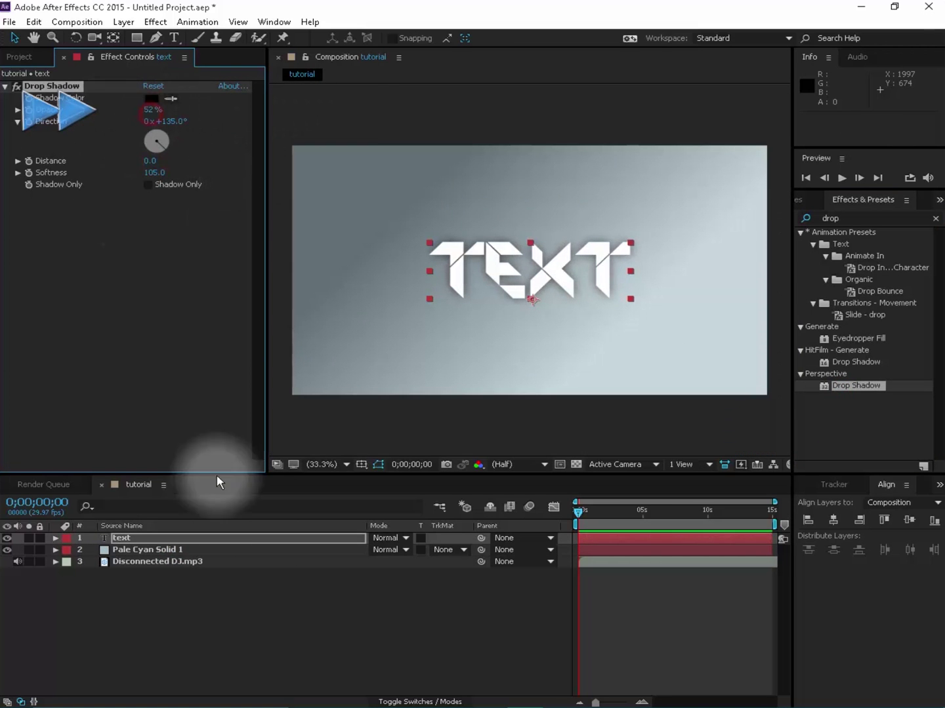
{"action": "left_click", "coordinate": [233, 616]}
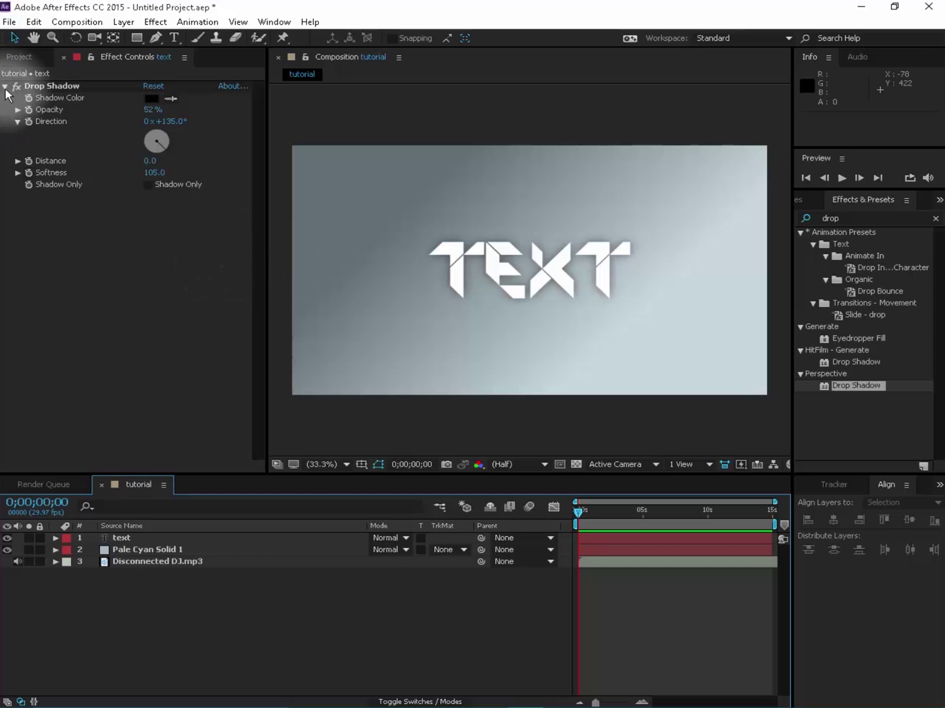
{"action": "left_click", "coordinate": [6, 87]}
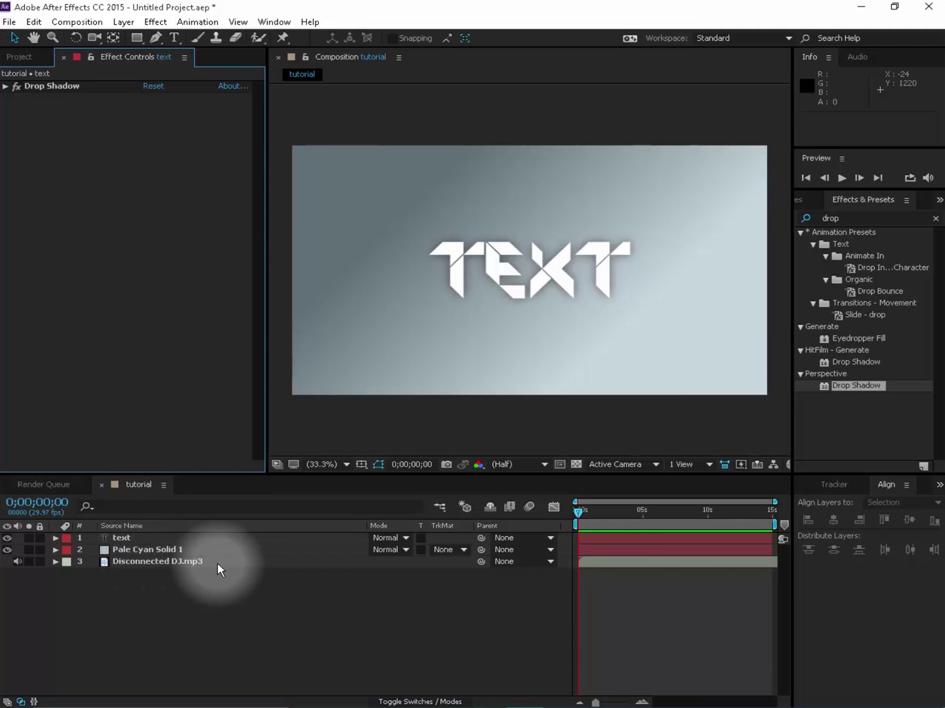
- Run Keyframe Assistant > Convert Audio to Keyframes on Disconnected DJ.mp3, then select the Audio Amplitude layer
{"action": "left_click", "coordinate": [156, 561]}
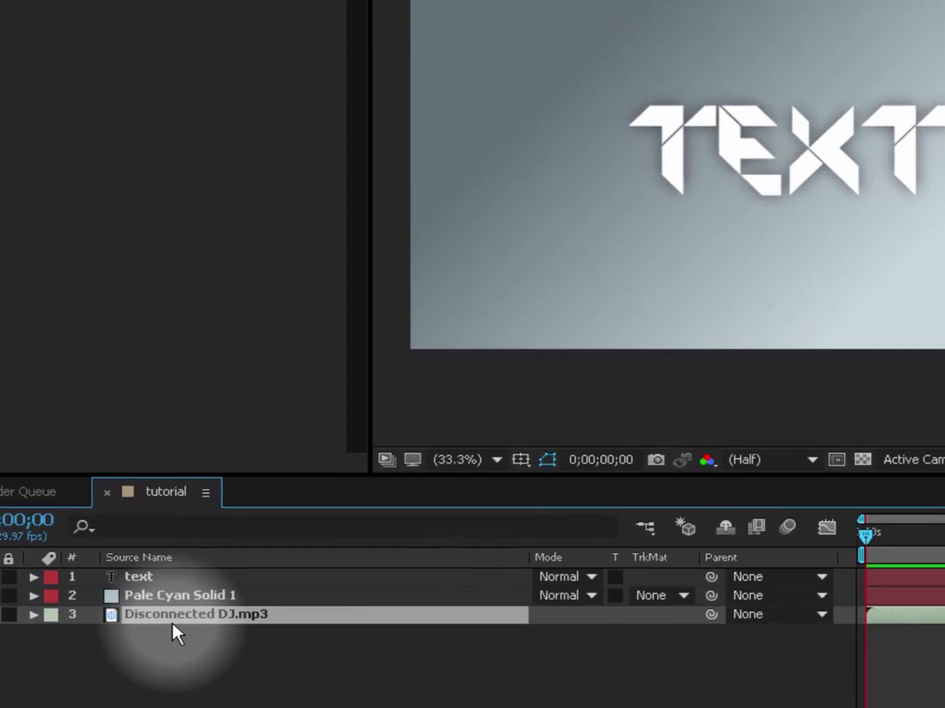
{"action": "right_click", "coordinate": [129, 560]}
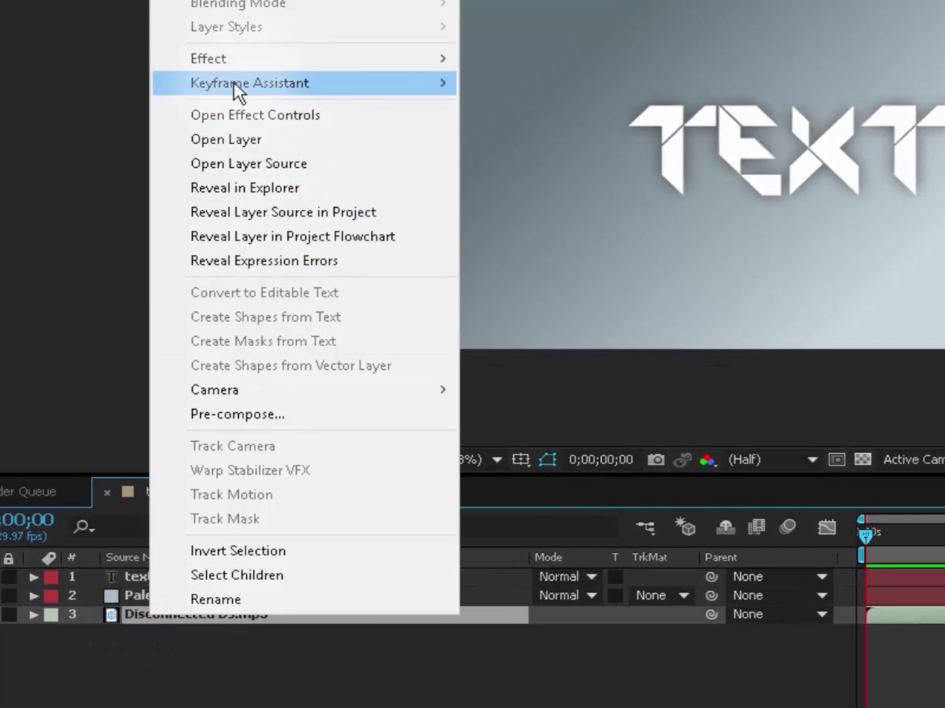
{"action": "mouse_move", "coordinate": [365, 92]}
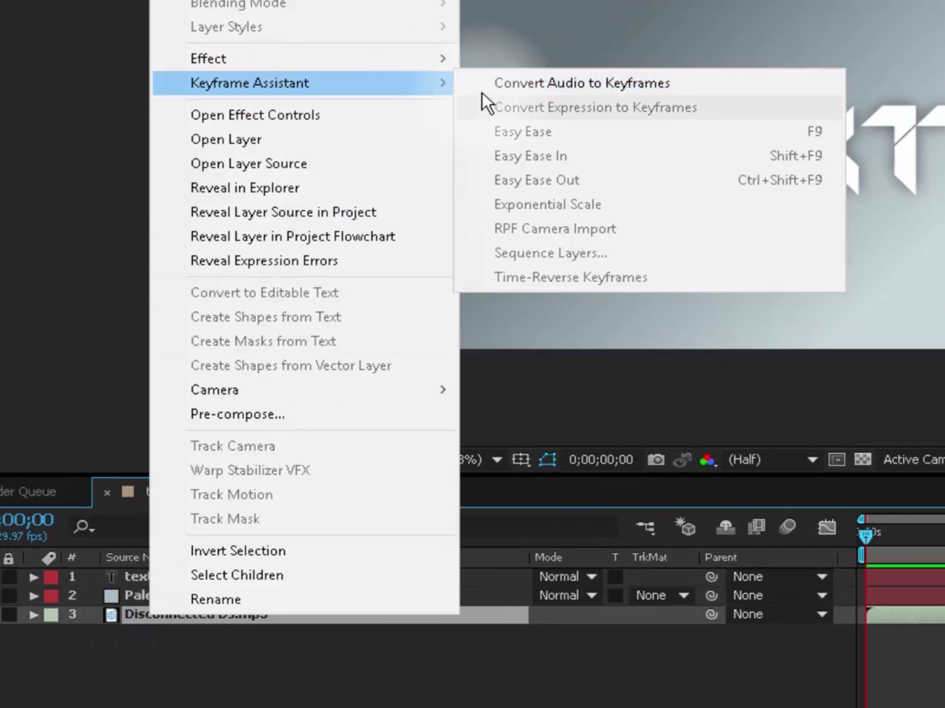
{"action": "left_click", "coordinate": [664, 86]}
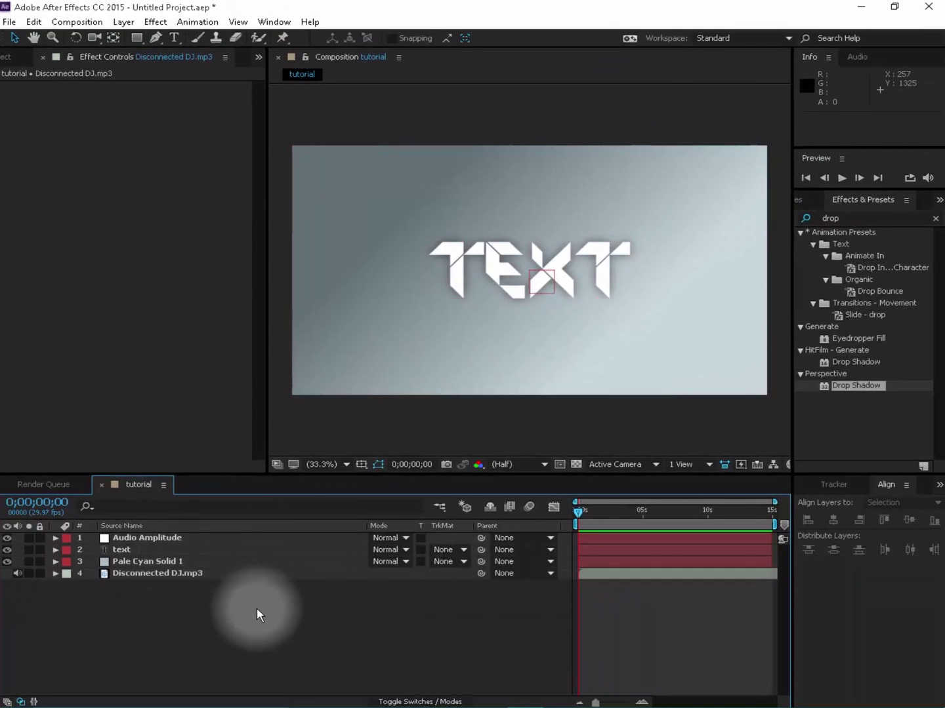
{"action": "left_click", "coordinate": [166, 538]}
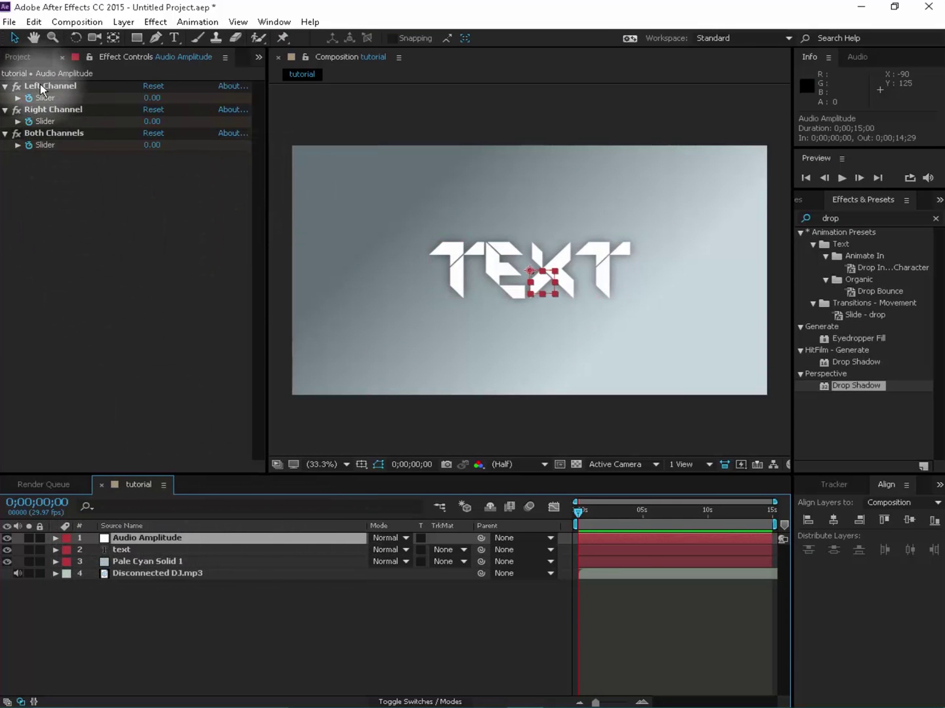
- Twirl open the Audio Amplitude layer to show its Effects and Transform groups
{"action": "left_click", "coordinate": [188, 195]}
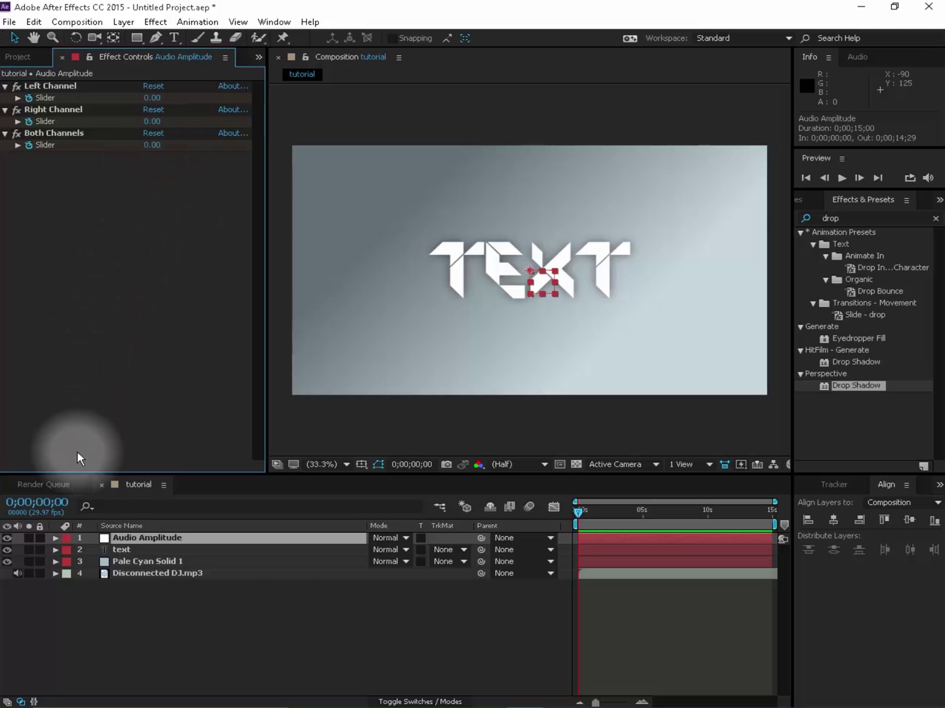
{"action": "left_click", "coordinate": [96, 563]}
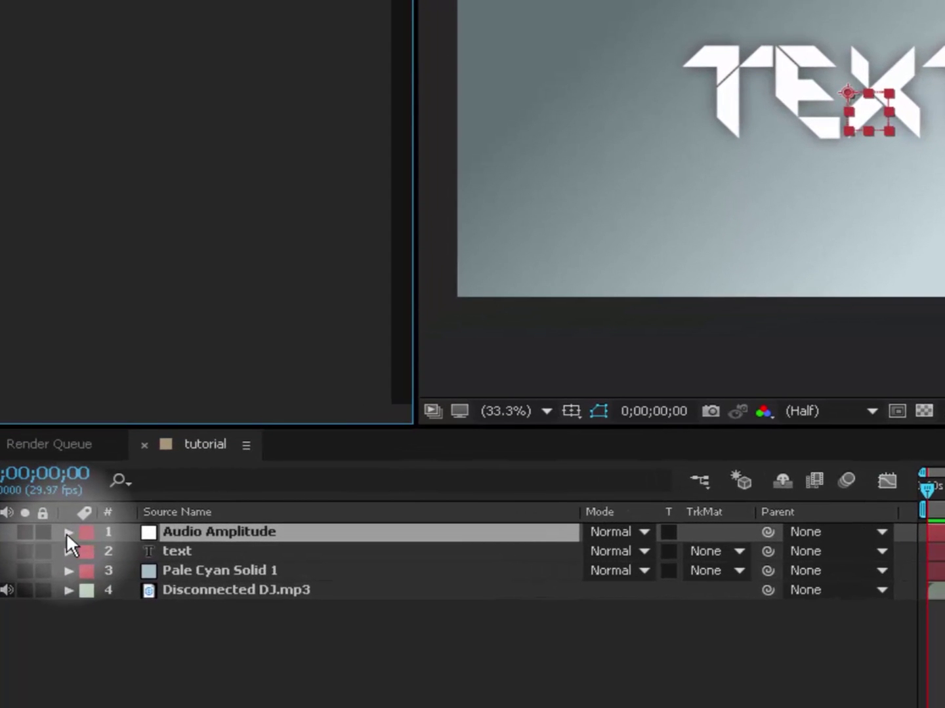
- Expand Audio Amplitude > Effects > Both Channels to expose its keyframed Slider
{"action": "left_click", "coordinate": [68, 532]}
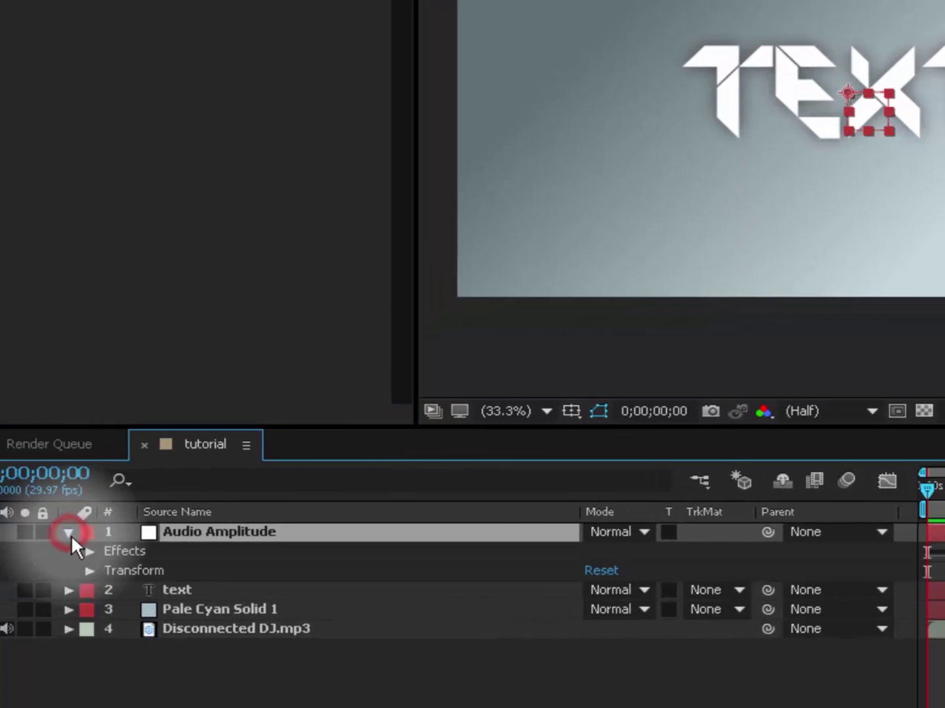
{"action": "left_click", "coordinate": [92, 550]}
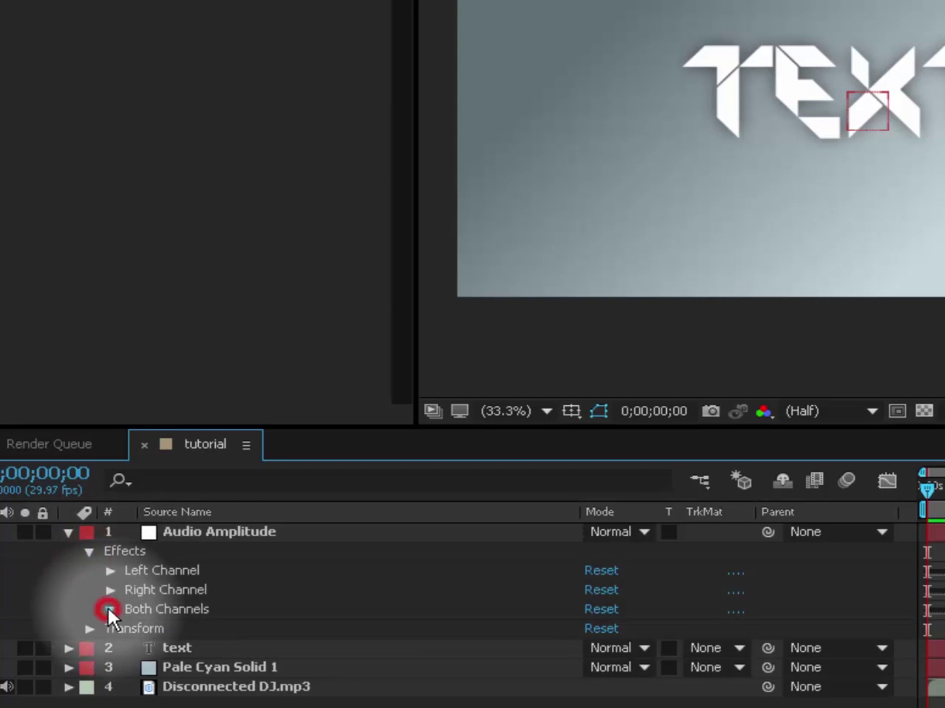
{"action": "left_click", "coordinate": [109, 609]}
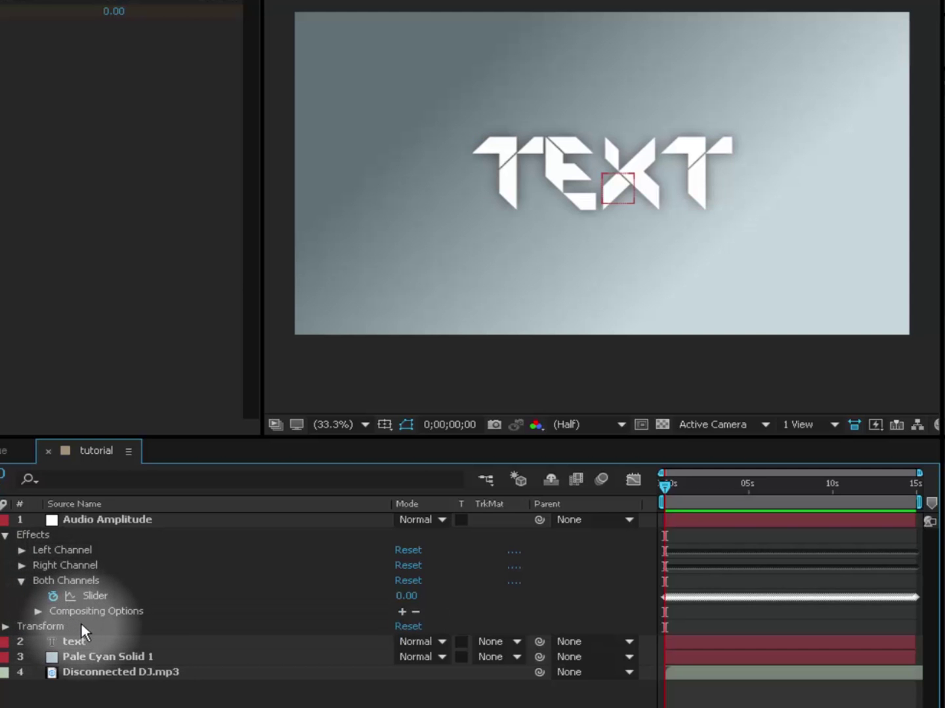
- Add an expression to the Both Channels Slider, replacing the default reference with linear(value,
{"action": "left_click", "coordinate": [52, 595], "text": "alt"}
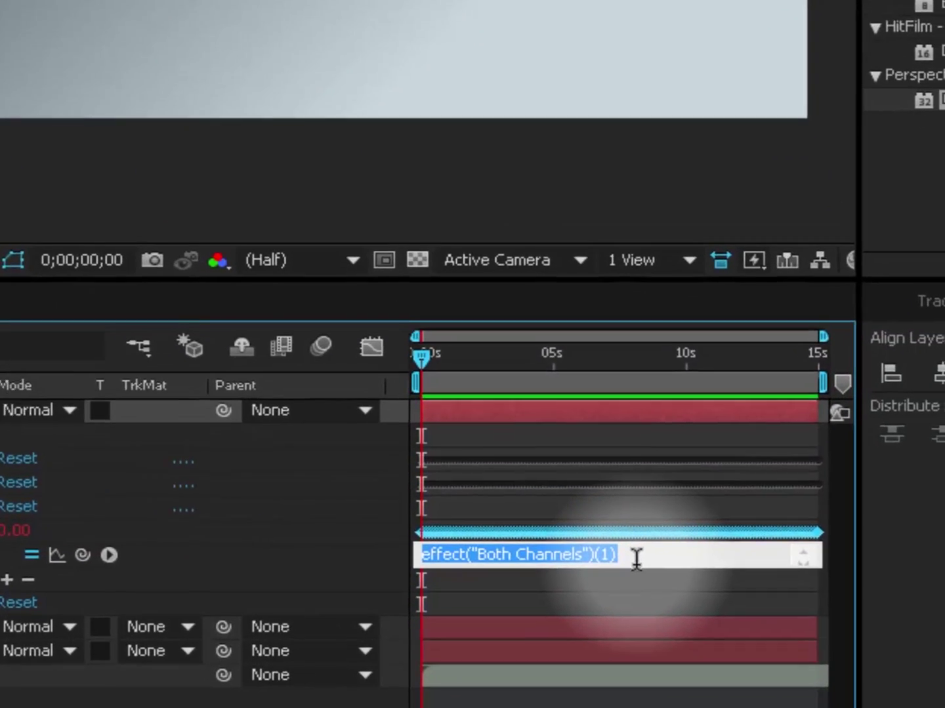
{"action": "key", "text": "BackSpace"}
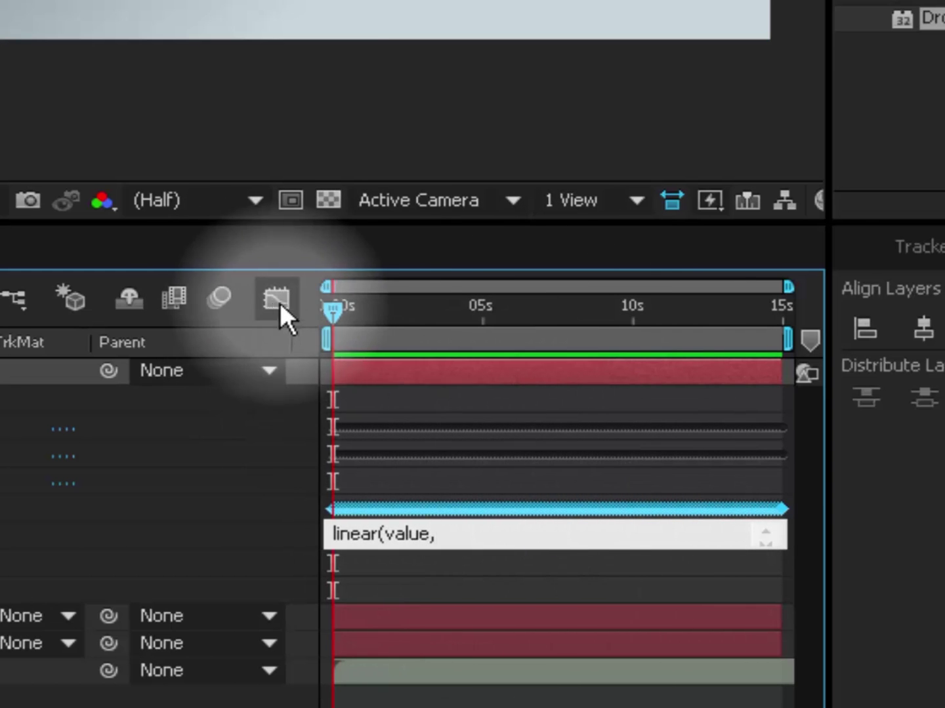
- Show the Slider's keyframes in the Graph Editor with auto graph type, zoomed to the opening seconds
{"action": "left_click", "coordinate": [278, 304]}
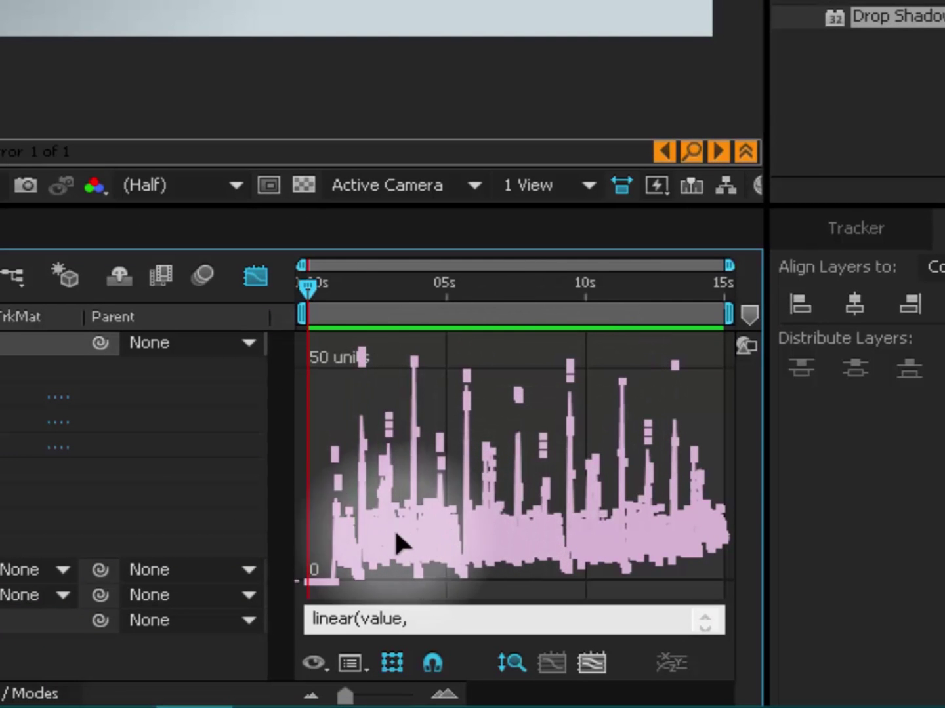
{"action": "left_click", "coordinate": [343, 661]}
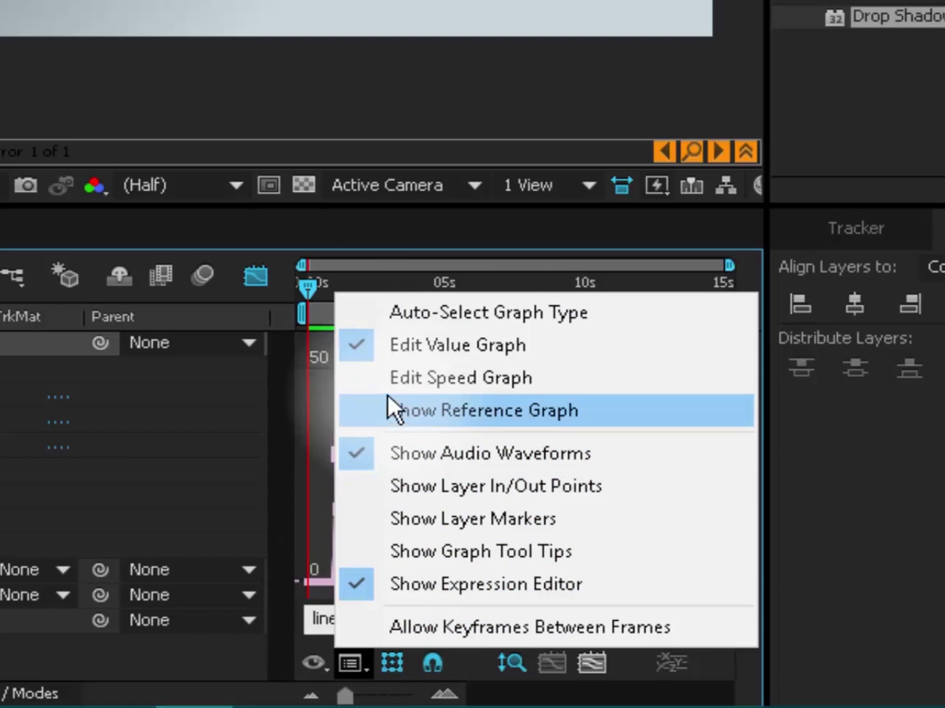
{"action": "left_click", "coordinate": [410, 309]}
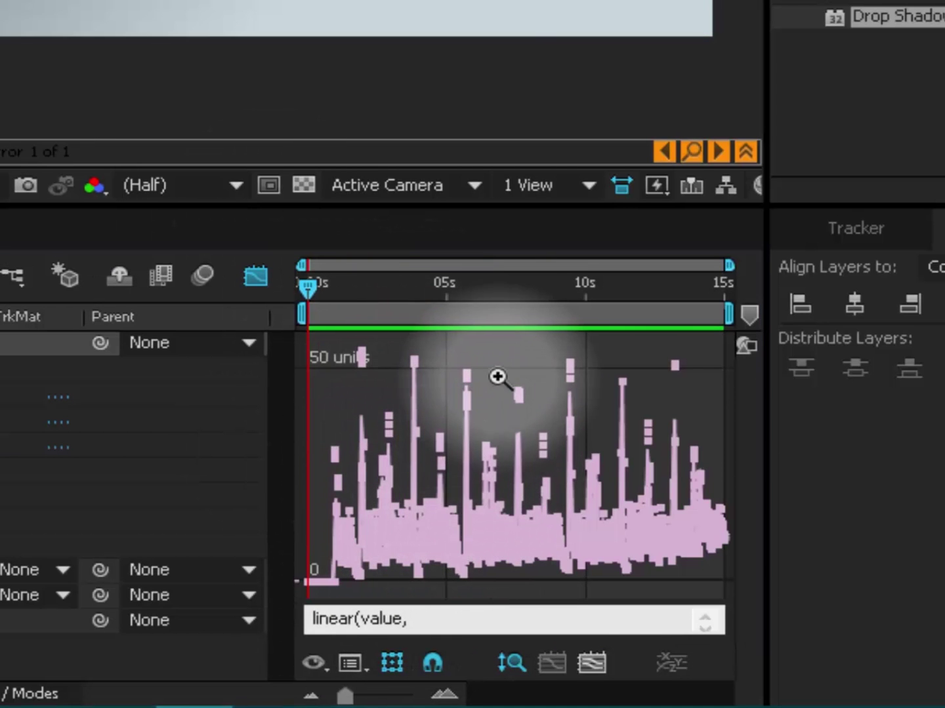
{"action": "left_click", "coordinate": [488, 371]}
{"action": "left_click", "coordinate": [383, 386]}
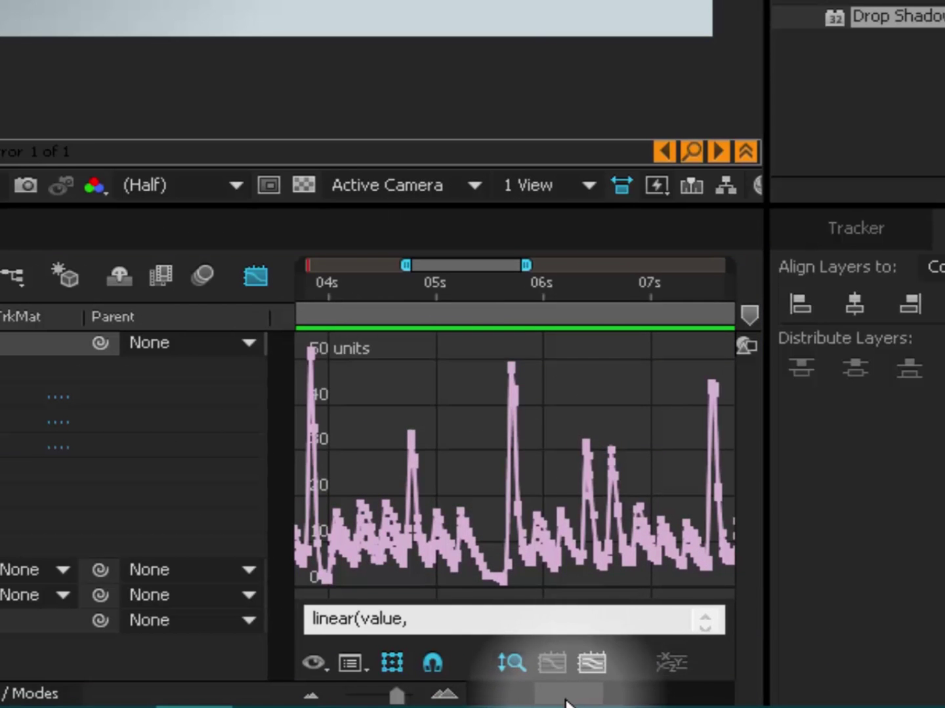
{"action": "left_click_drag", "start_coordinate": [566, 697], "coordinate": [515, 702]}
{"action": "key", "text": "Home"}
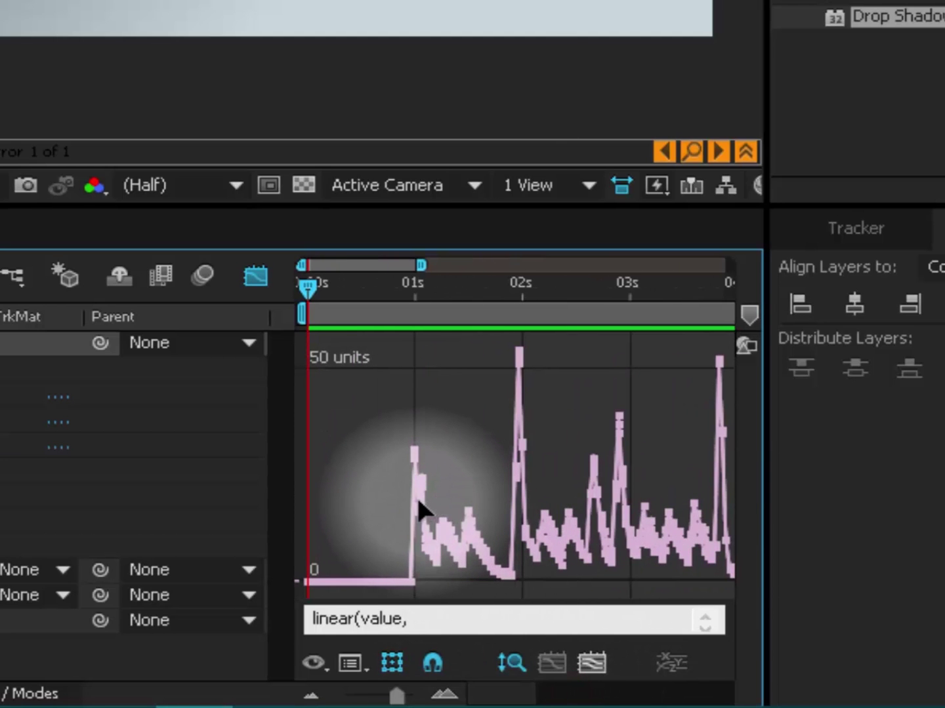
{"action": "key", "text": "ctrl+a"}
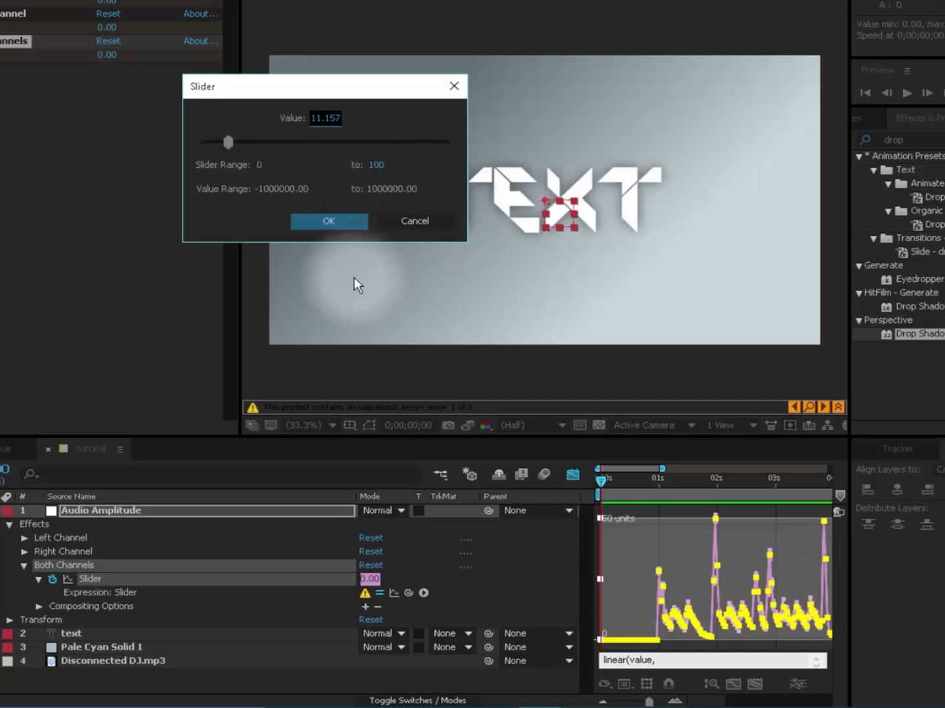
{"action": "left_click", "coordinate": [454, 86]}
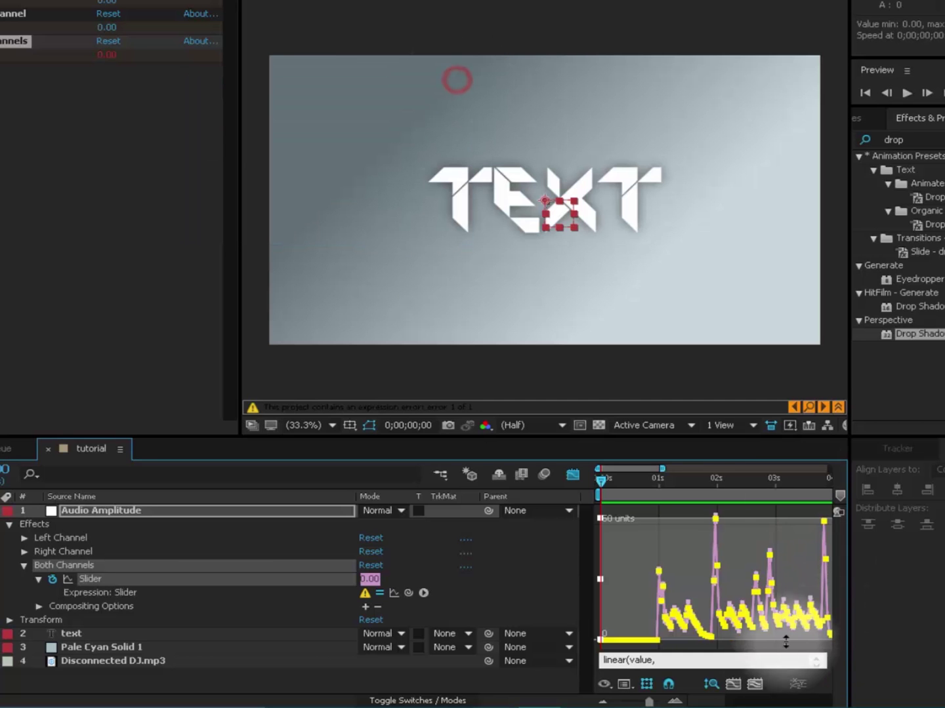
{"action": "double_click", "coordinate": [721, 617]}
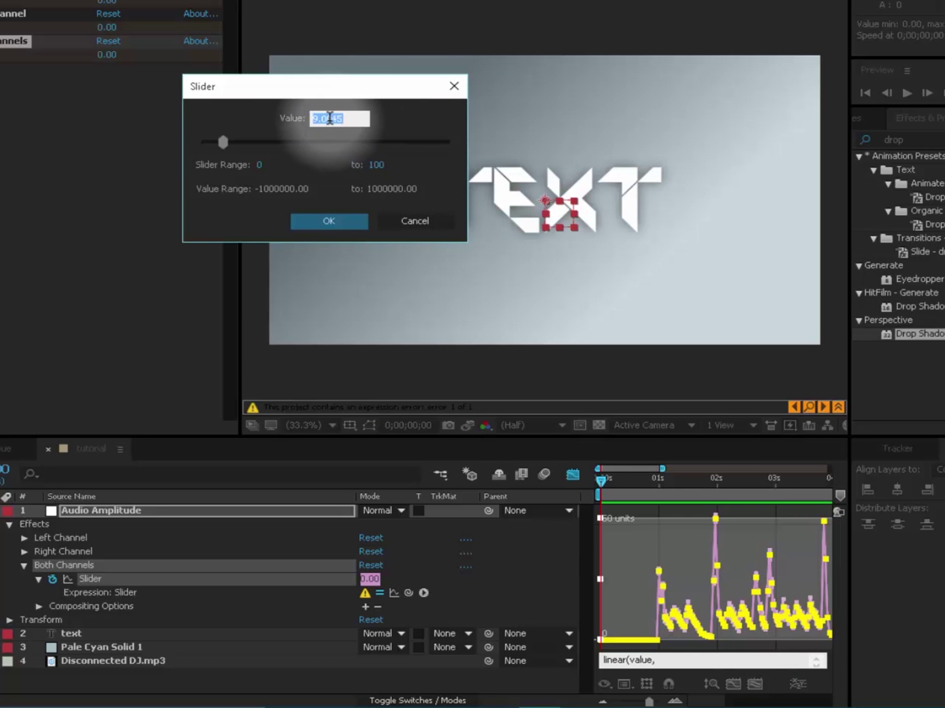
{"action": "left_click", "coordinate": [281, 131]}
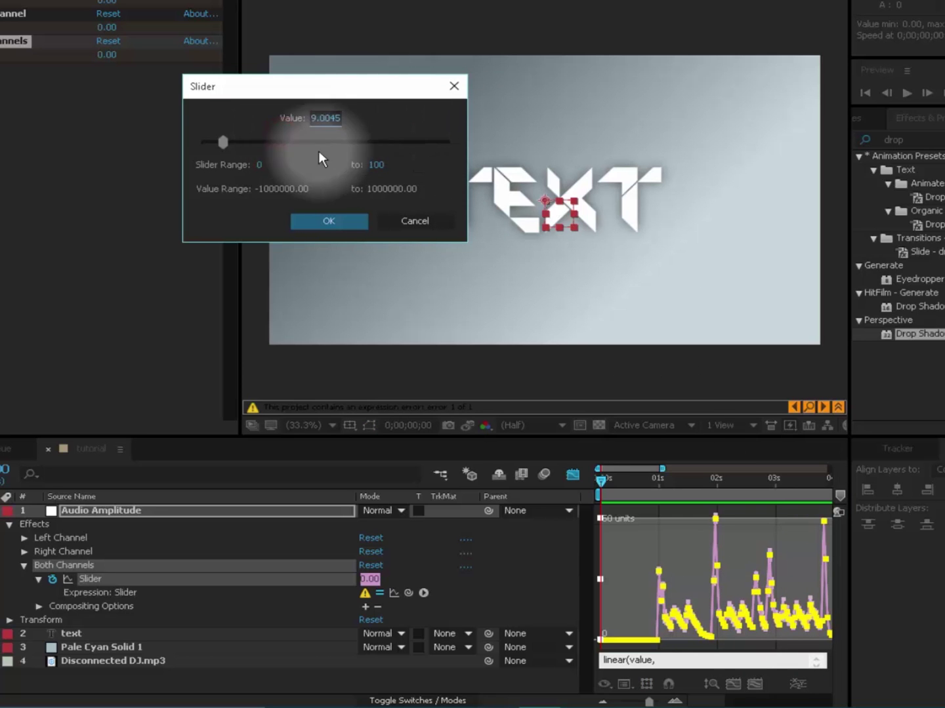
{"action": "left_click", "coordinate": [333, 125]}
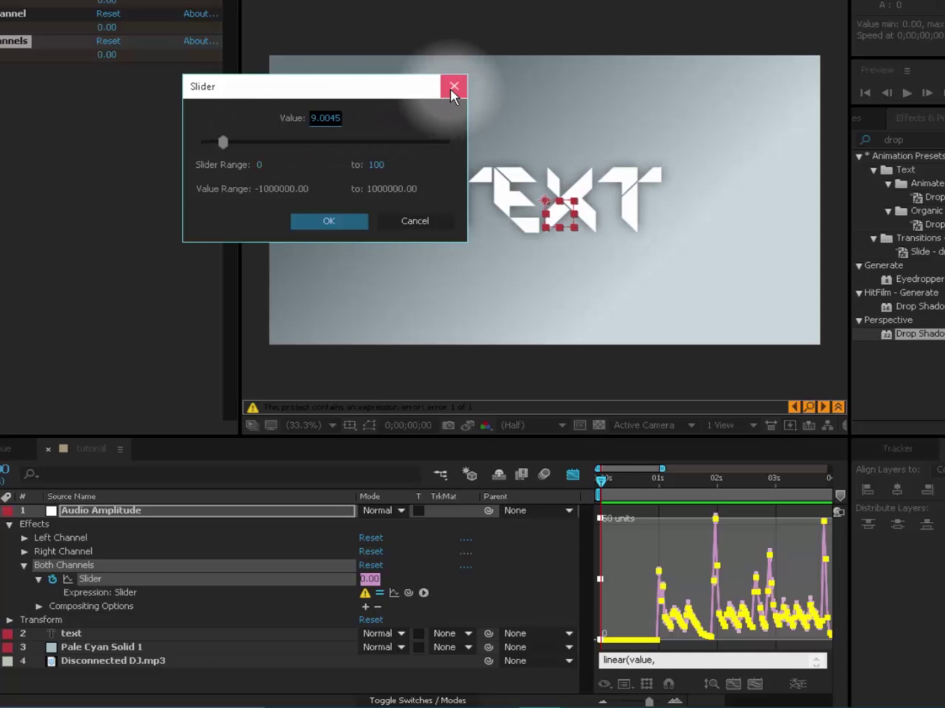
{"action": "left_click", "coordinate": [451, 88]}
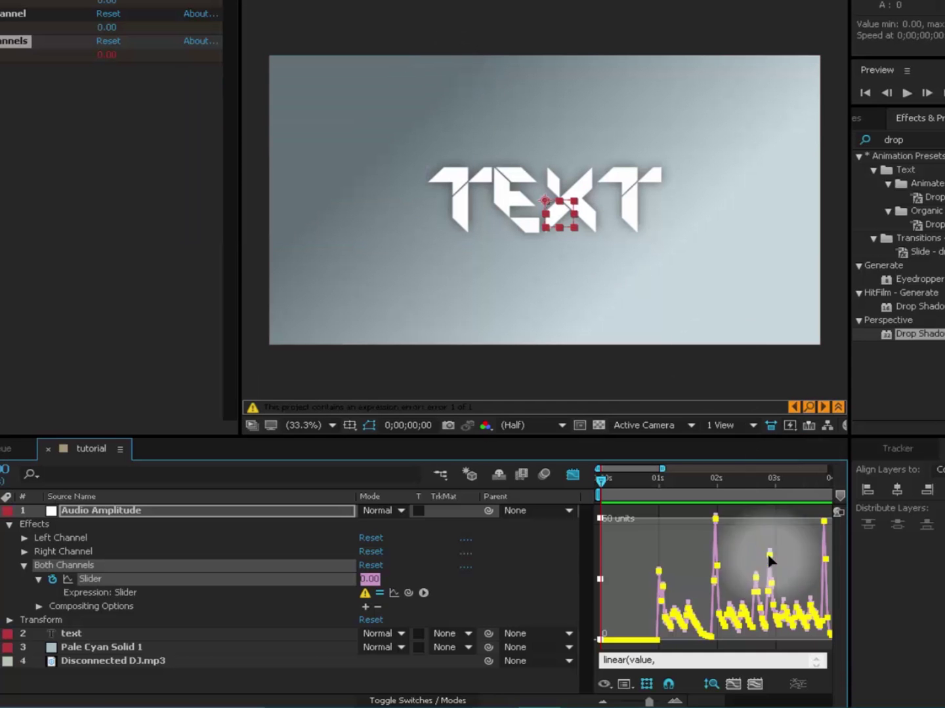
{"action": "left_click", "coordinate": [725, 590]}
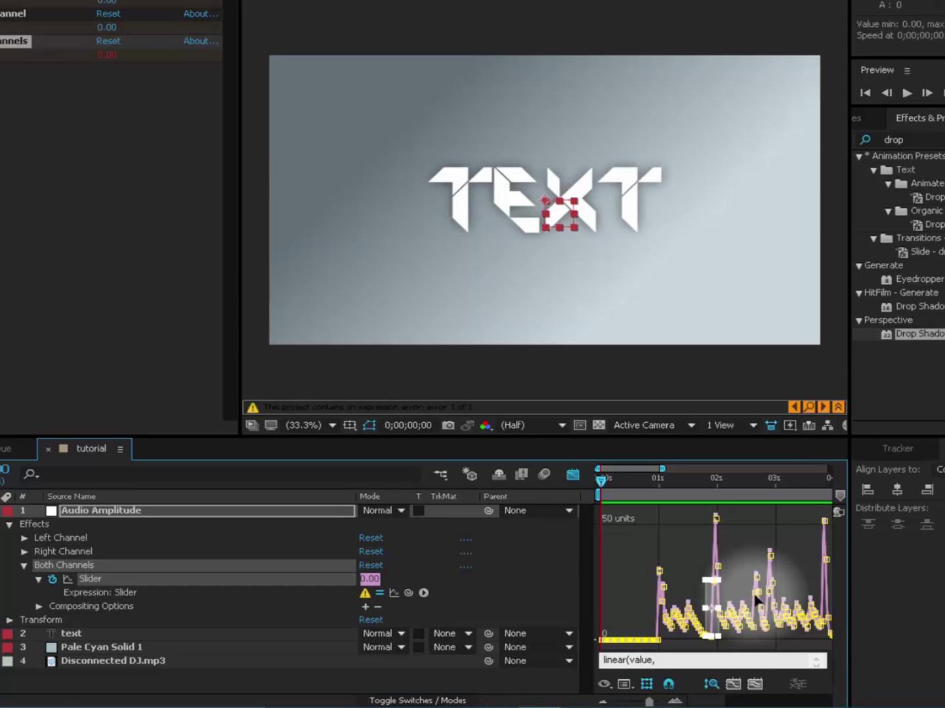
{"action": "left_click", "coordinate": [774, 589]}
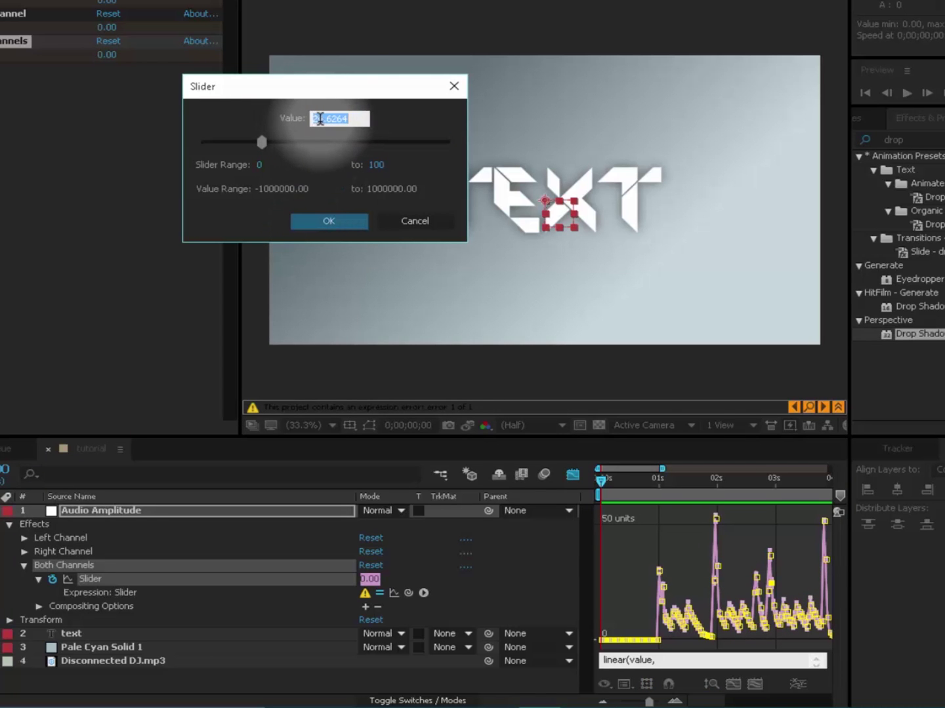
- Resume the Slider expression, adding 21 as the next linear() argument
{"action": "left_click", "coordinate": [426, 222]}
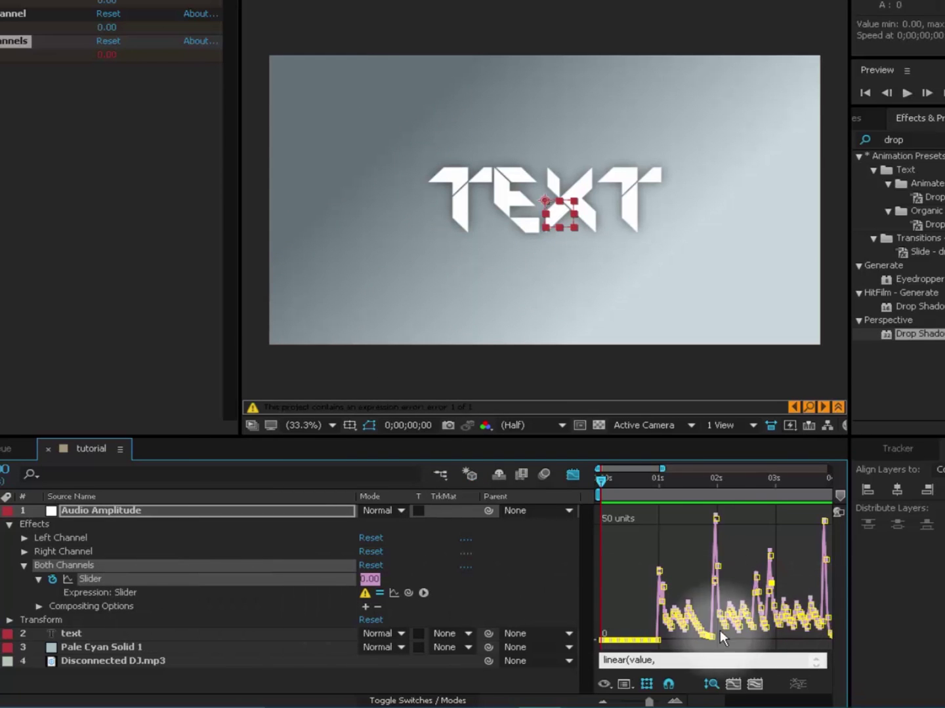
{"action": "left_click", "coordinate": [686, 660]}
{"action": "type", "text": "21,"}
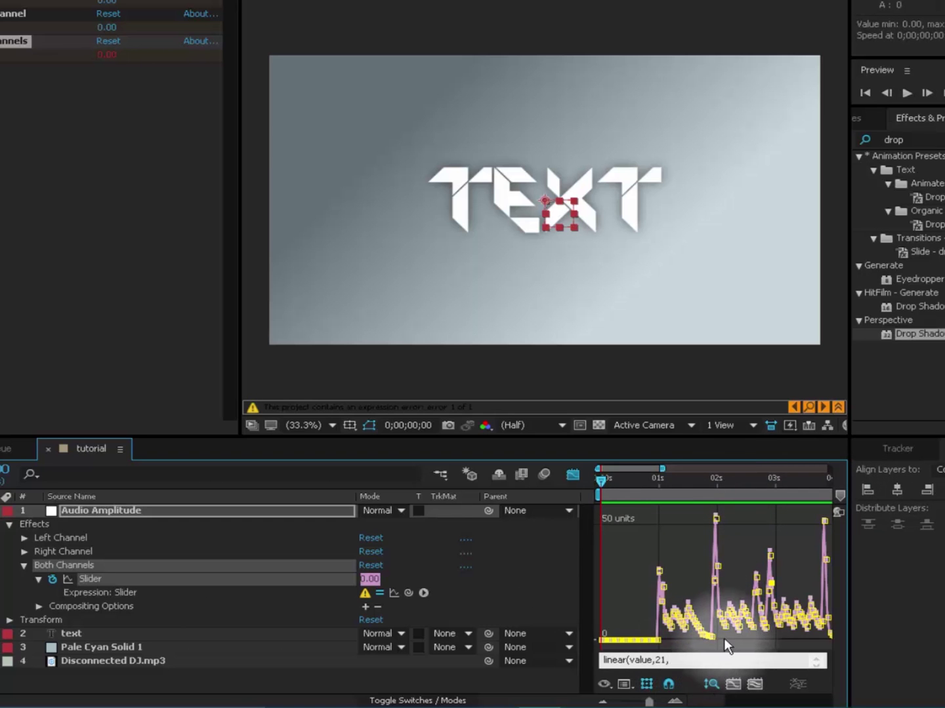
- Check low and peak keyframe values, then finish and apply linear(value,21,4,85,25)
{"action": "left_click", "coordinate": [688, 630]}
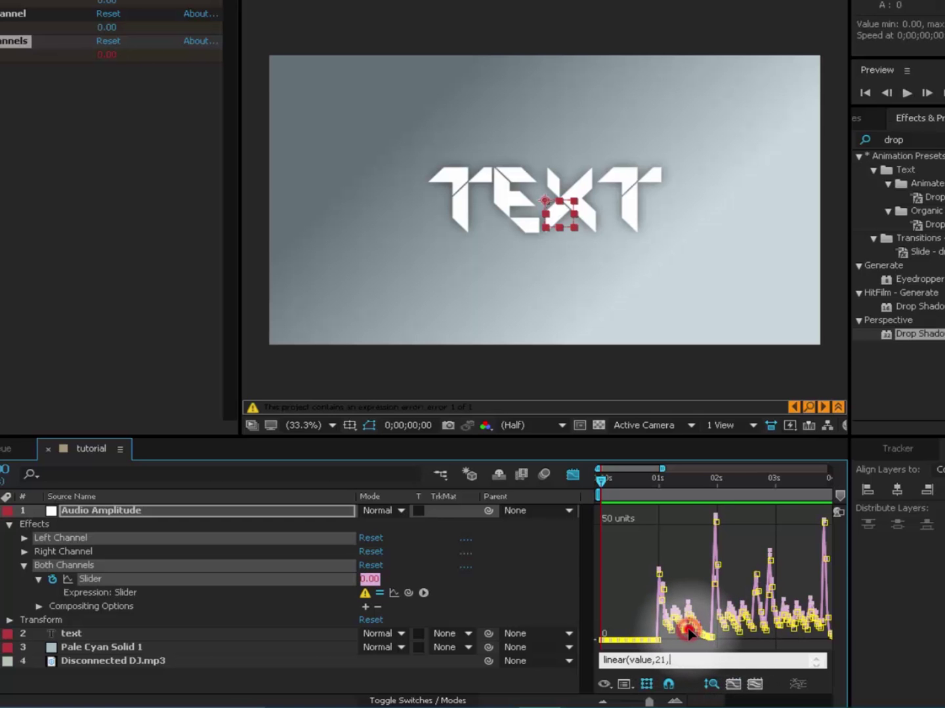
{"action": "double_click", "coordinate": [688, 632]}
{"action": "left_click", "coordinate": [424, 222]}
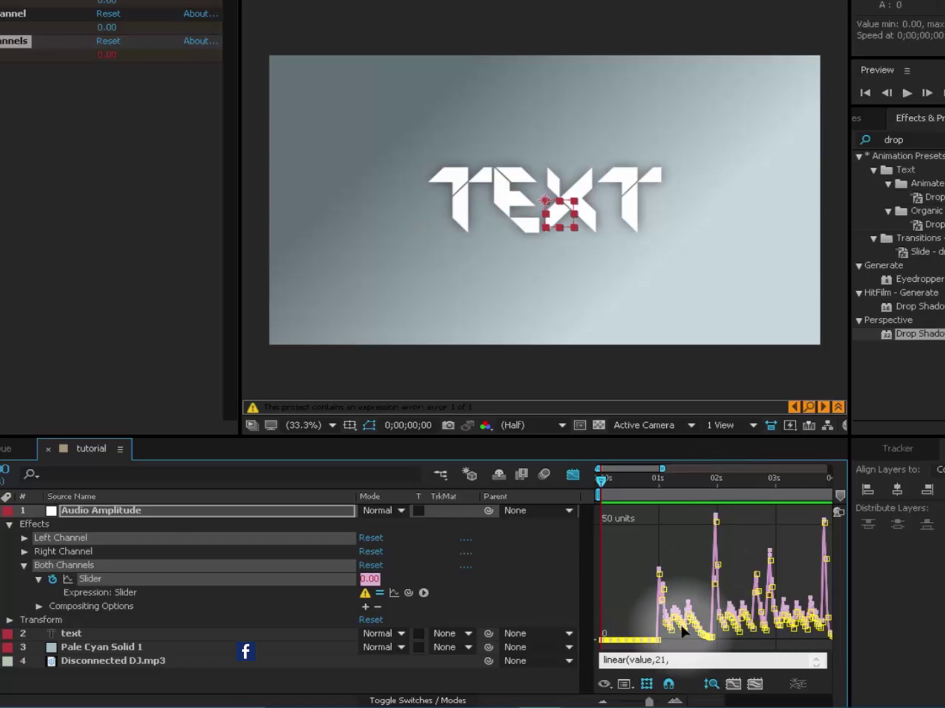
{"action": "left_click", "coordinate": [722, 634]}
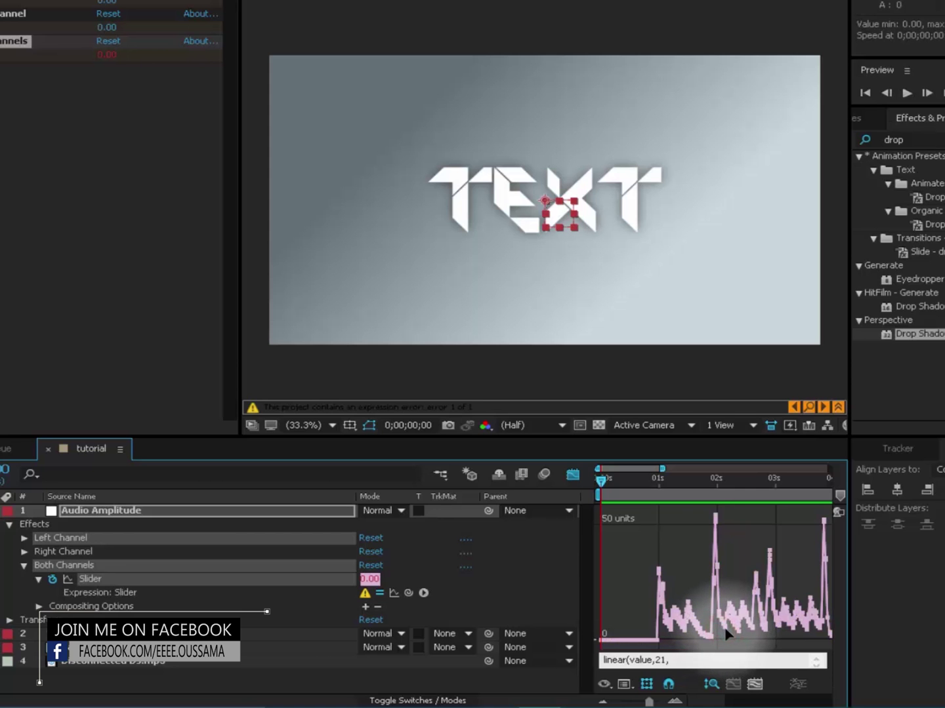
{"action": "double_click", "coordinate": [727, 634]}
{"action": "left_click", "coordinate": [454, 225]}
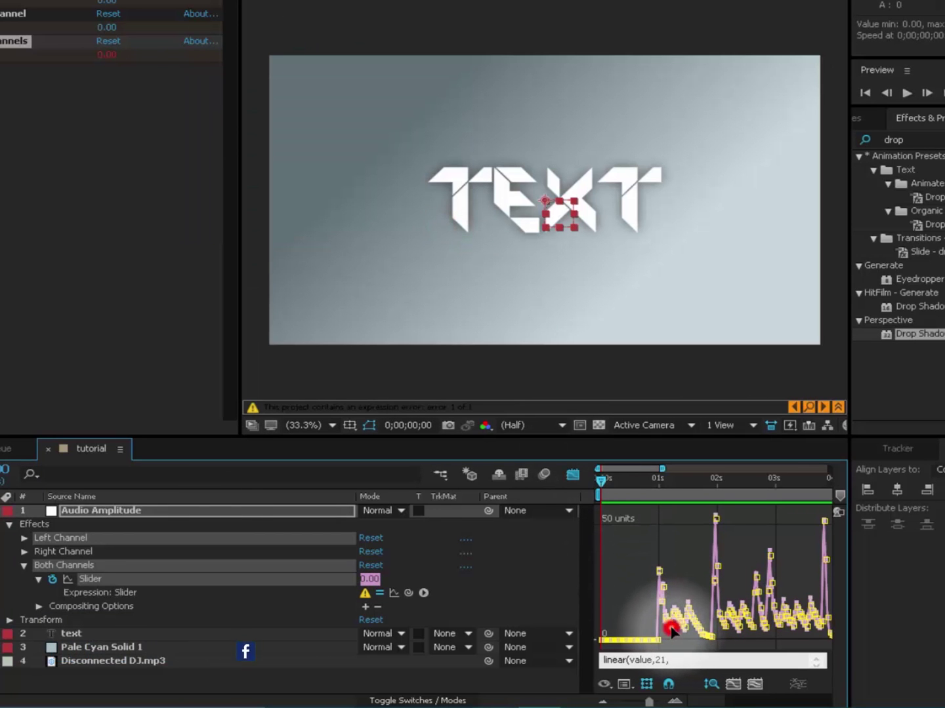
{"action": "double_click", "coordinate": [671, 630]}
{"action": "left_click", "coordinate": [433, 218]}
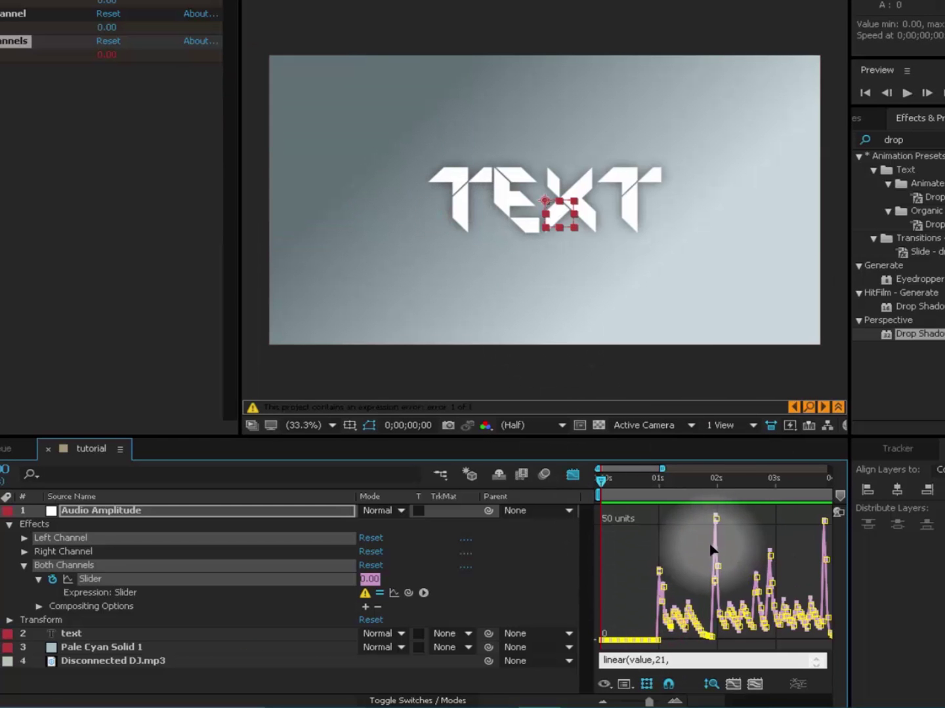
{"action": "left_click", "coordinate": [674, 661]}
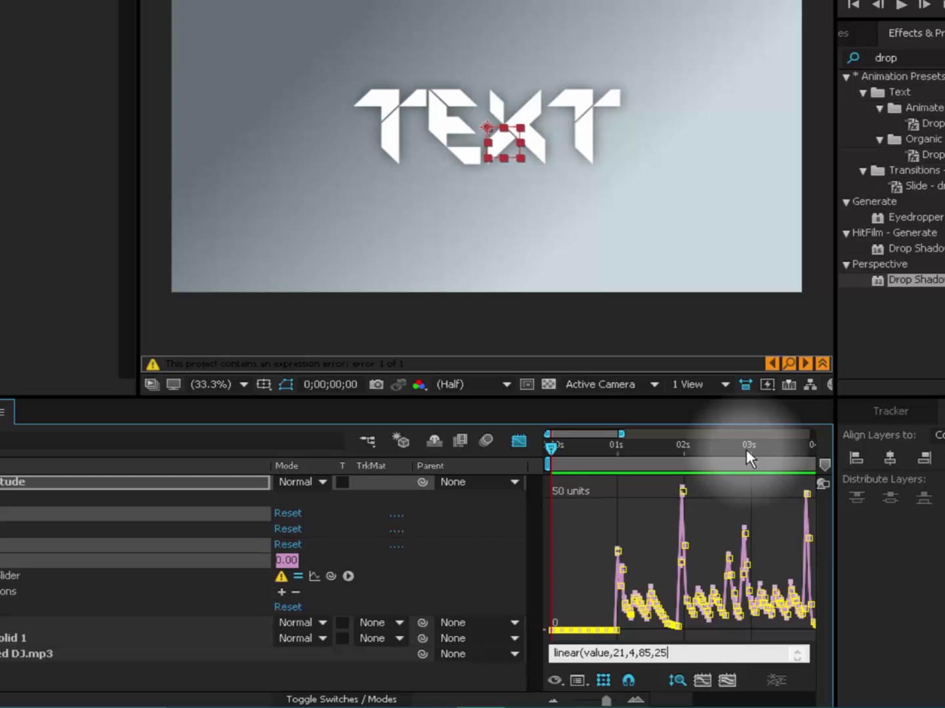
{"action": "left_click", "coordinate": [182, 559]}
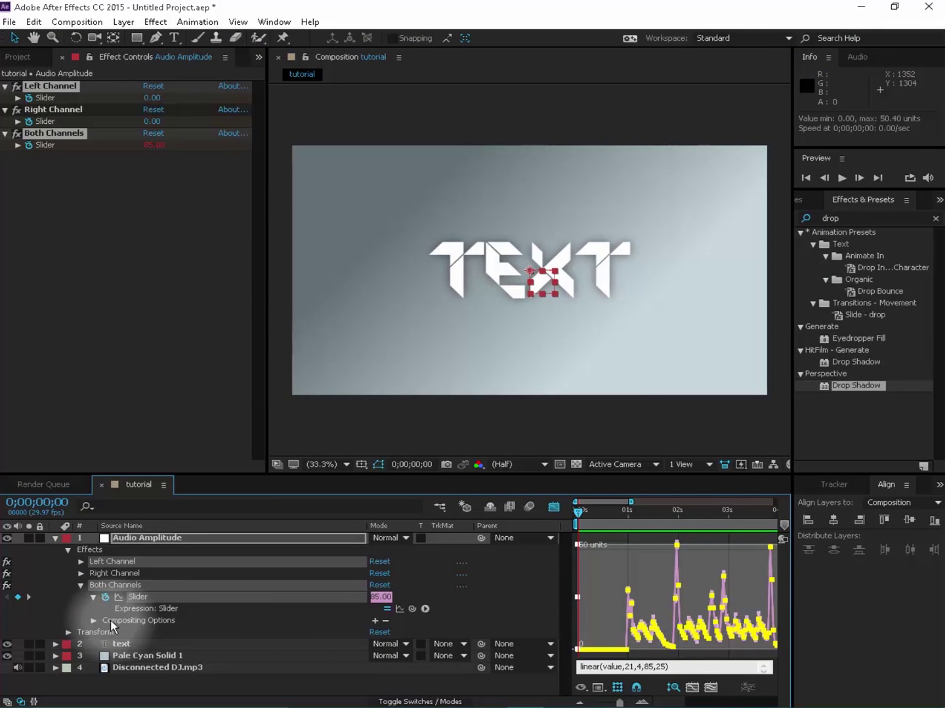
- Check a keyframe value on the Both Channels audio graph, then close it unchanged
{"action": "left_click", "coordinate": [72, 643]}
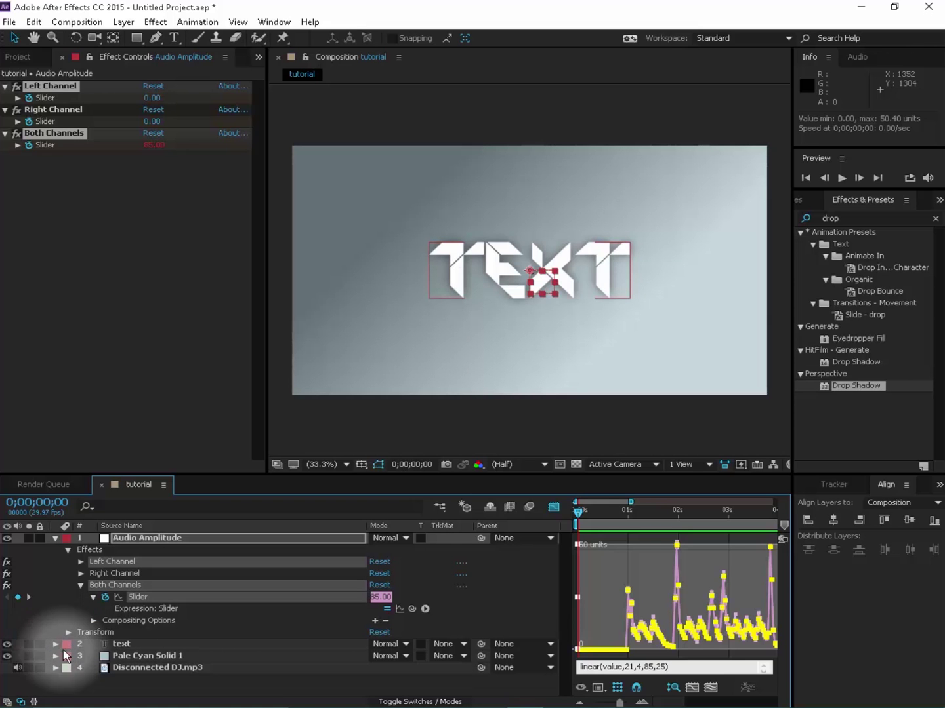
{"action": "left_click", "coordinate": [567, 534]}
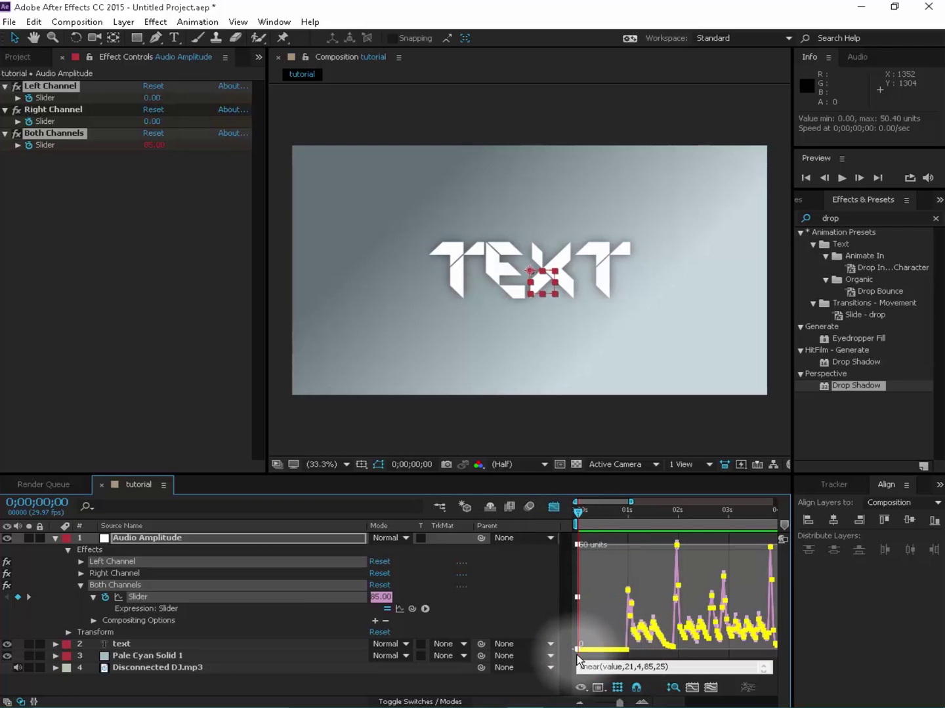
{"action": "double_click", "coordinate": [622, 652]}
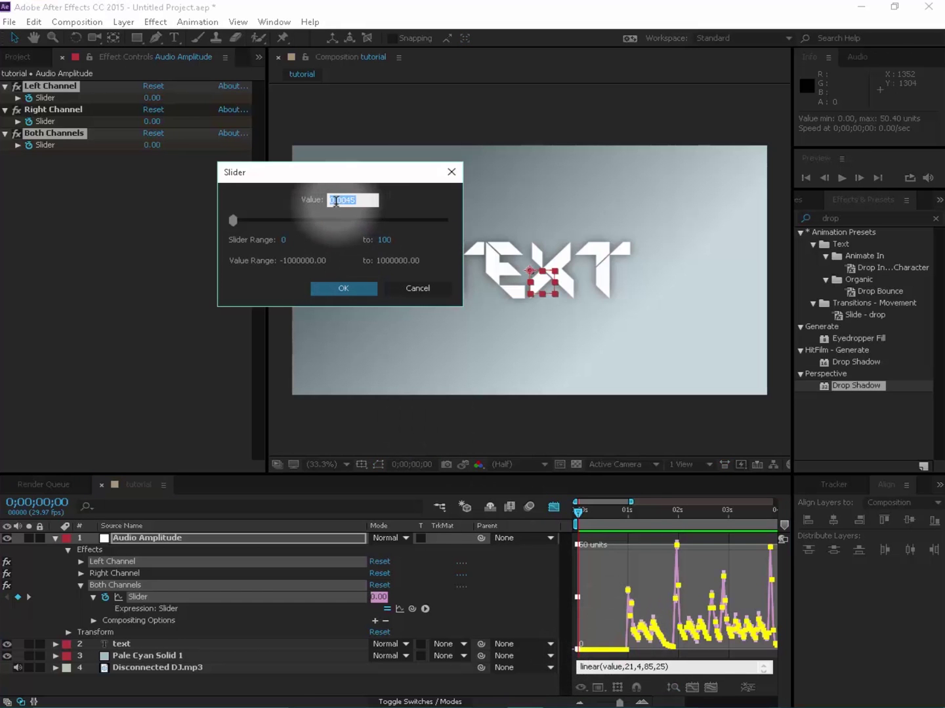
{"action": "left_click", "coordinate": [414, 289]}
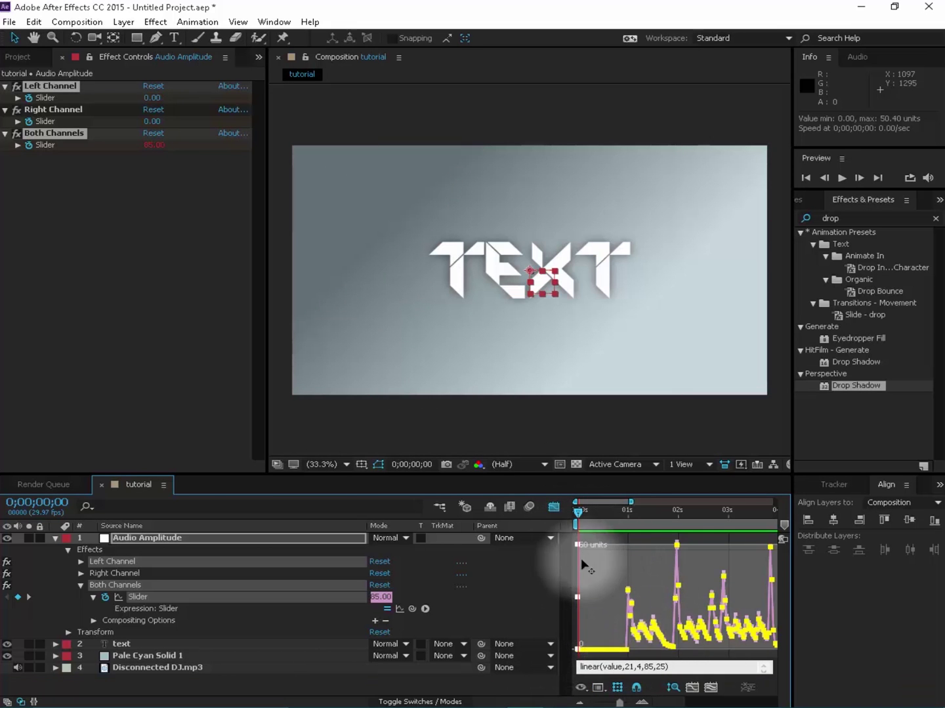
- Move the work area start to about one second and trim the composition to the work area
{"action": "left_click_drag", "start_coordinate": [580, 522], "coordinate": [622, 524]}
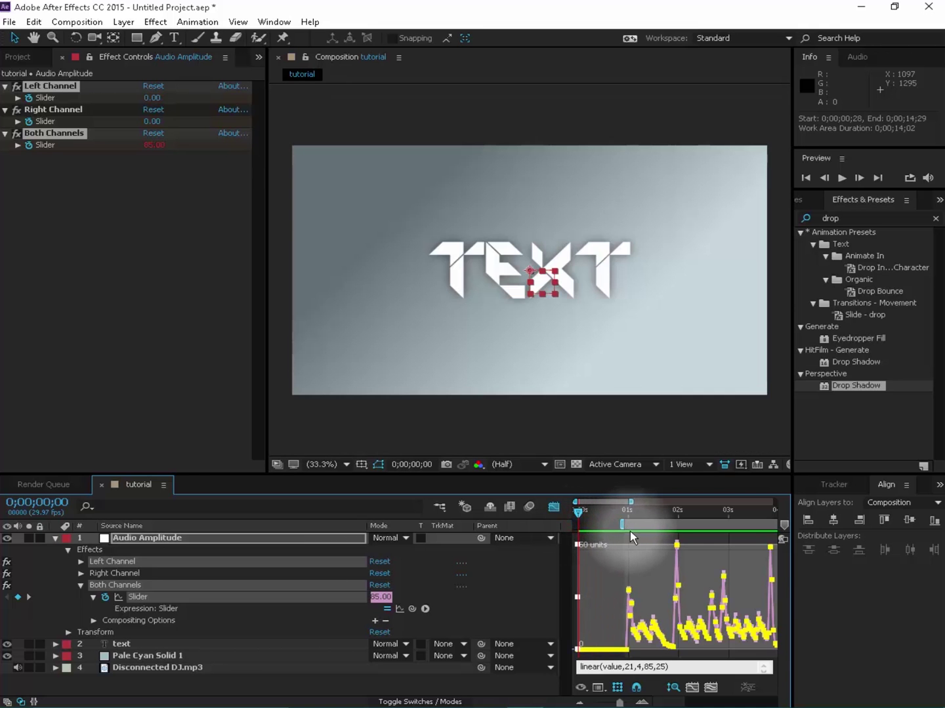
{"action": "right_click", "coordinate": [637, 529]}
{"action": "left_click", "coordinate": [682, 569]}
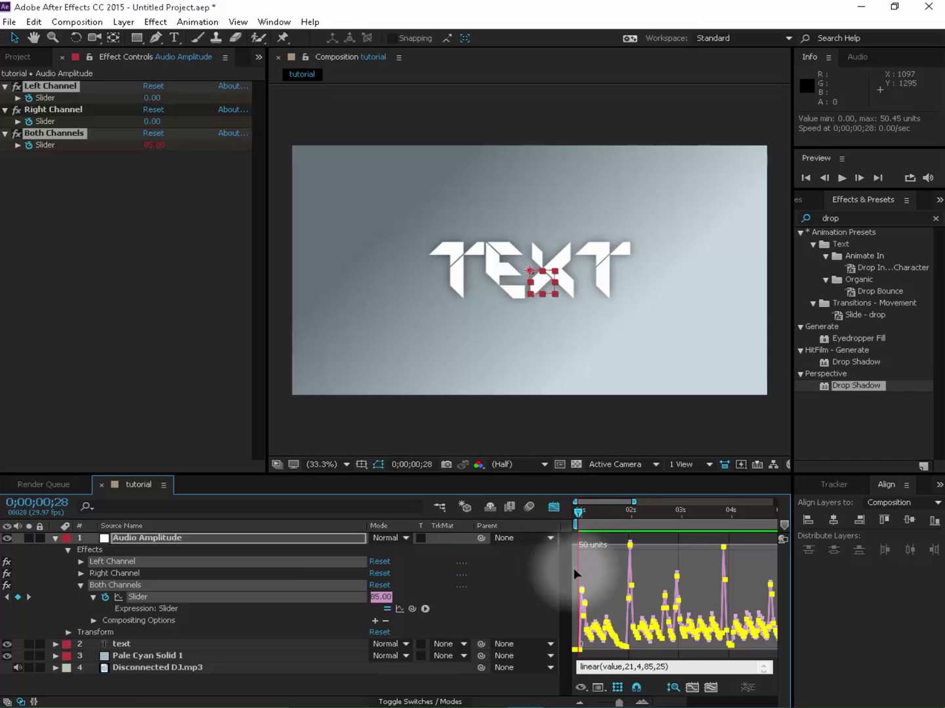
{"action": "left_click", "coordinate": [57, 648]}
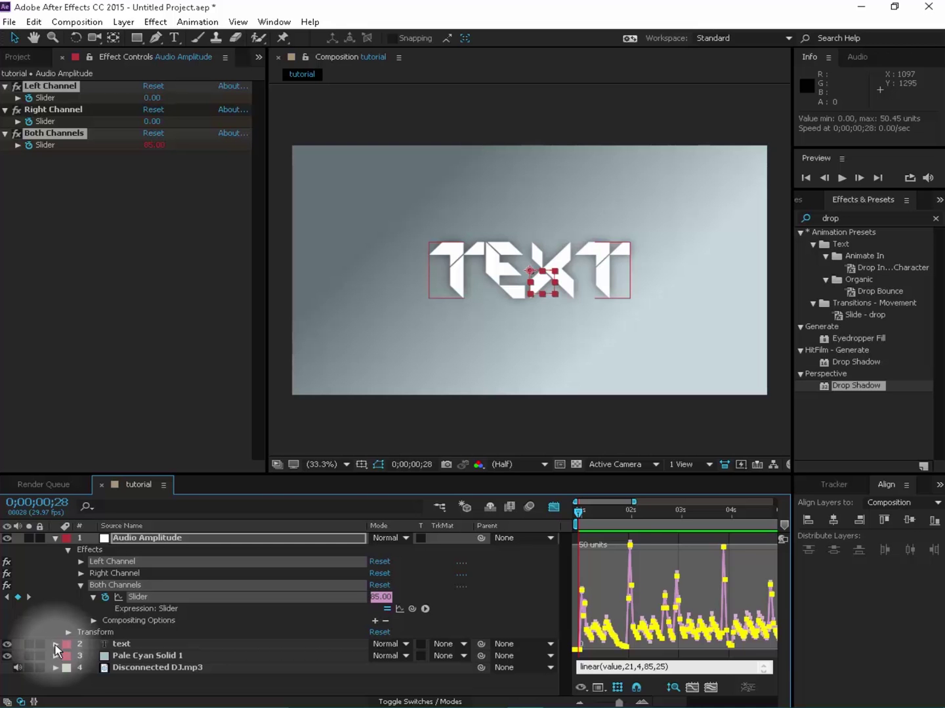
{"action": "left_click", "coordinate": [621, 667]}
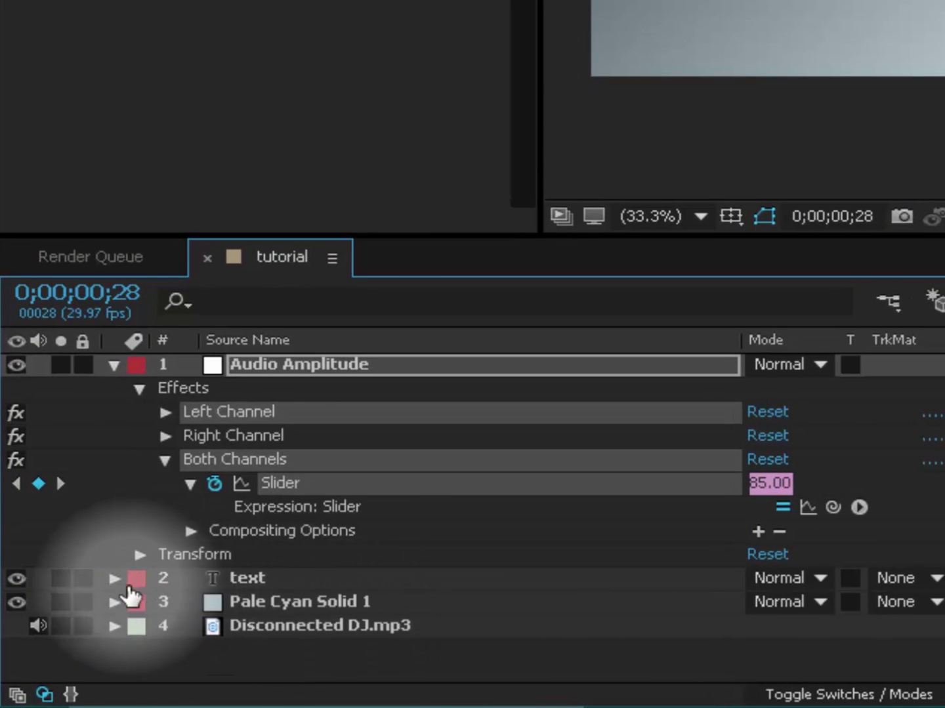
- Add an expression to the text layer's Transform > Scale and pick-whip it to the Both Channels Slider
{"action": "left_click", "coordinate": [112, 578]}
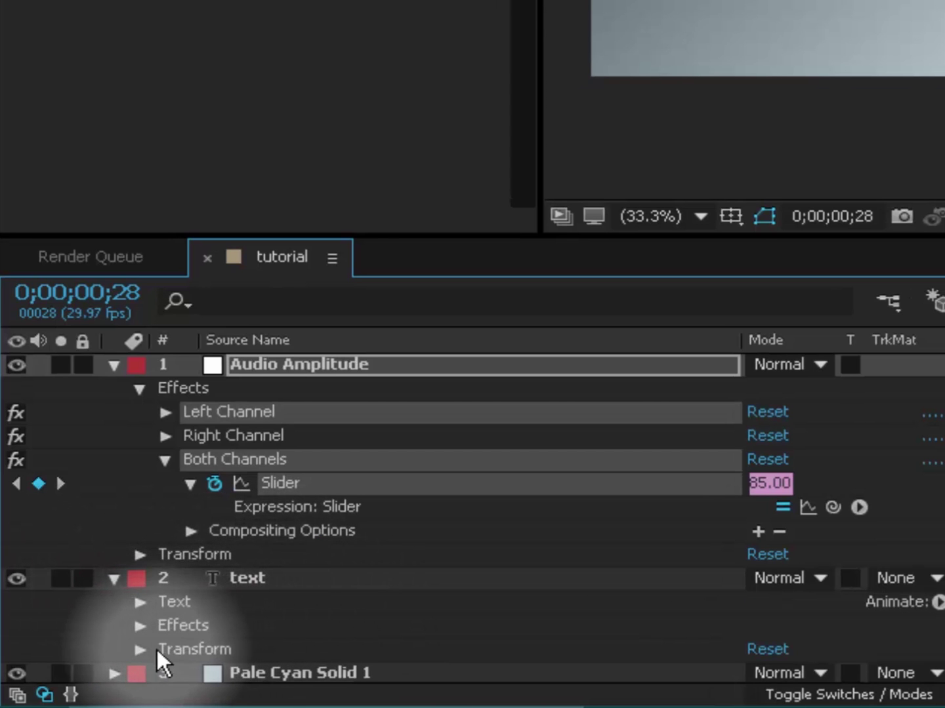
{"action": "left_click", "coordinate": [138, 649]}
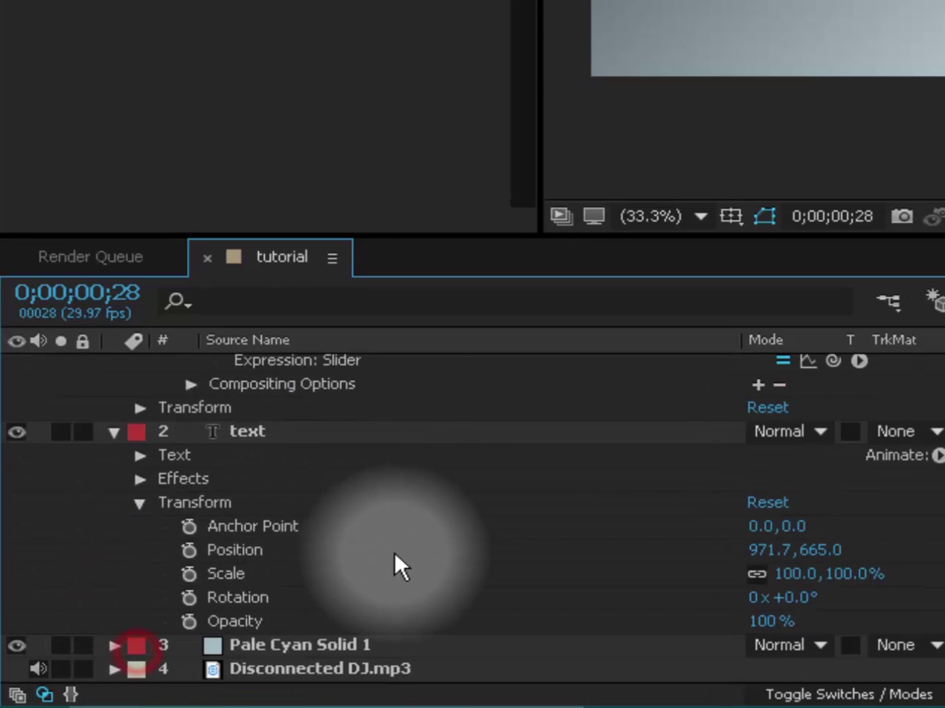
{"action": "left_click", "coordinate": [231, 577]}
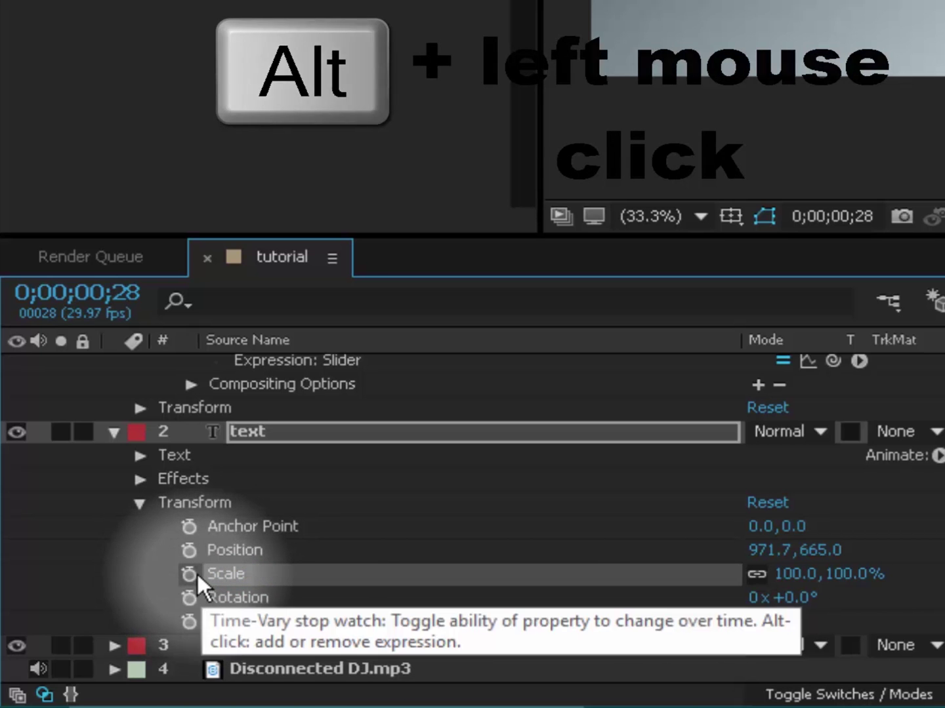
{"action": "left_click", "coordinate": [189, 574], "text": "alt"}
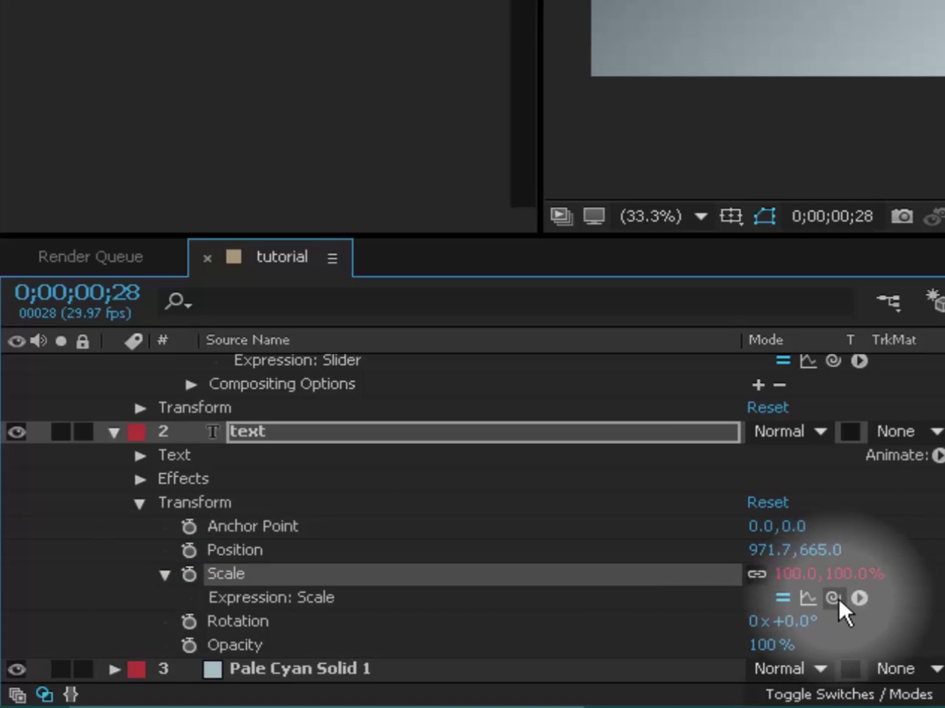
{"action": "left_click_drag", "start_coordinate": [833, 600], "coordinate": [278, 440]}
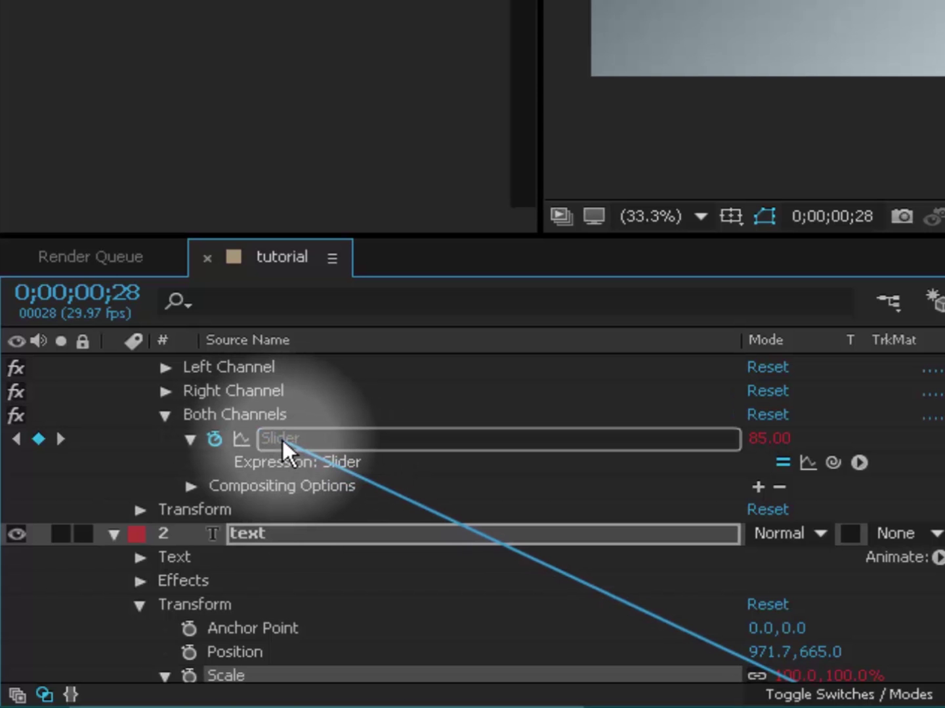
{"action": "left_click_drag", "start_coordinate": [283, 440], "coordinate": [282, 440]}
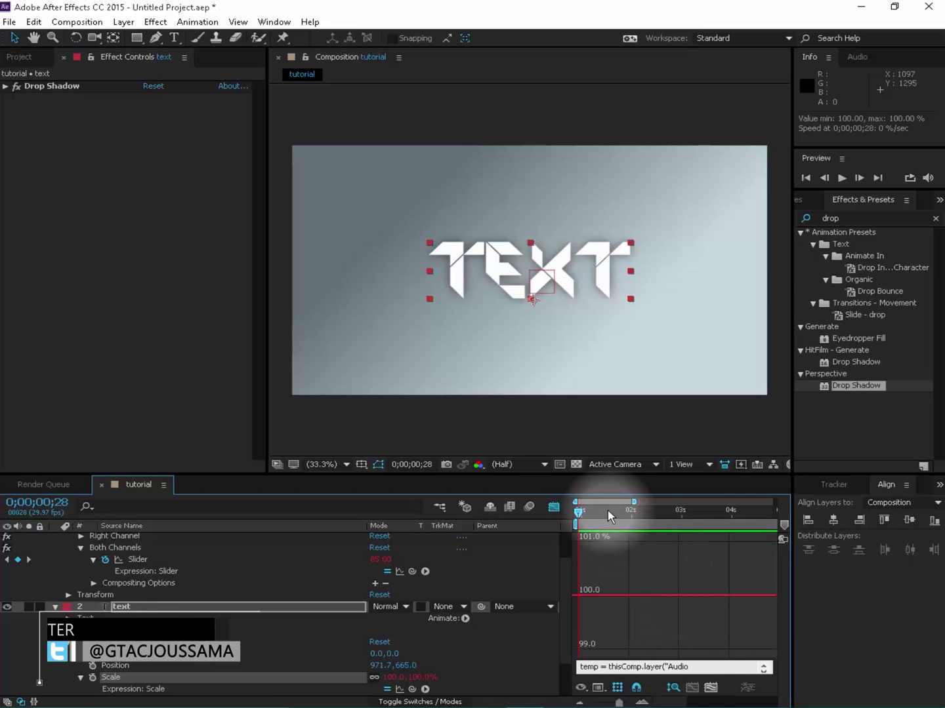
- Preview the audio-driven TEXT pulse, then widen the timeline view to the full 15 seconds
{"action": "left_click", "coordinate": [839, 180]}
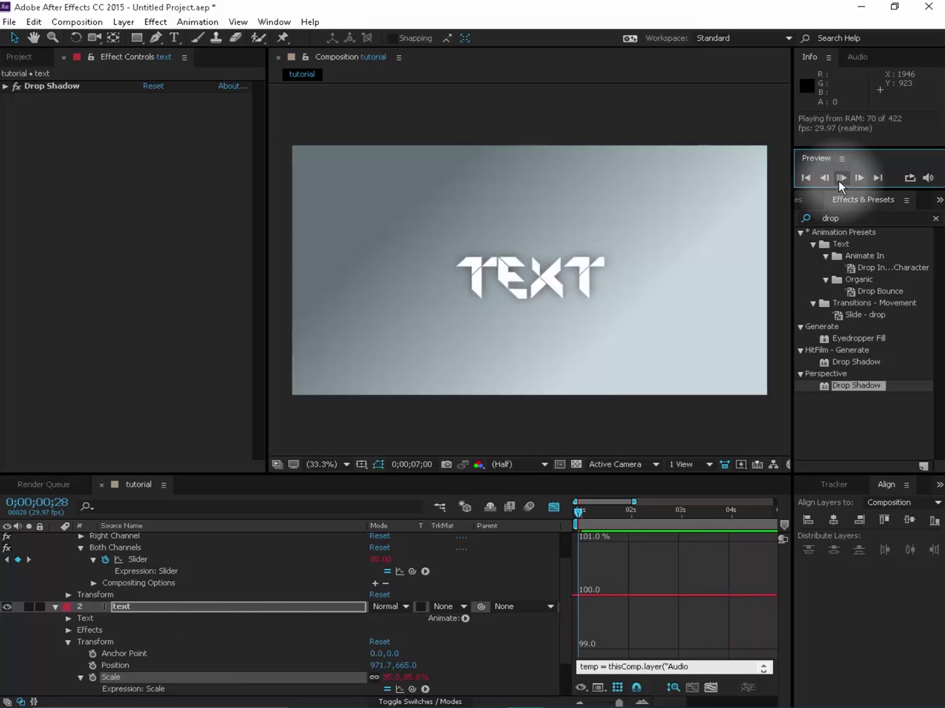
{"action": "left_click", "coordinate": [577, 518]}
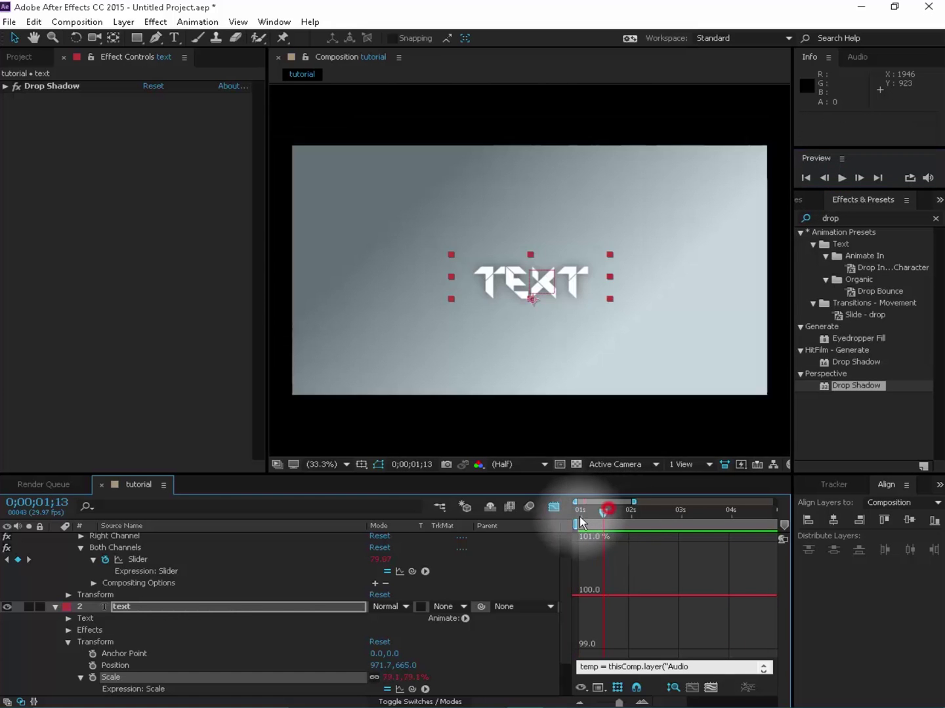
{"action": "left_click_drag", "start_coordinate": [633, 503], "coordinate": [774, 502]}
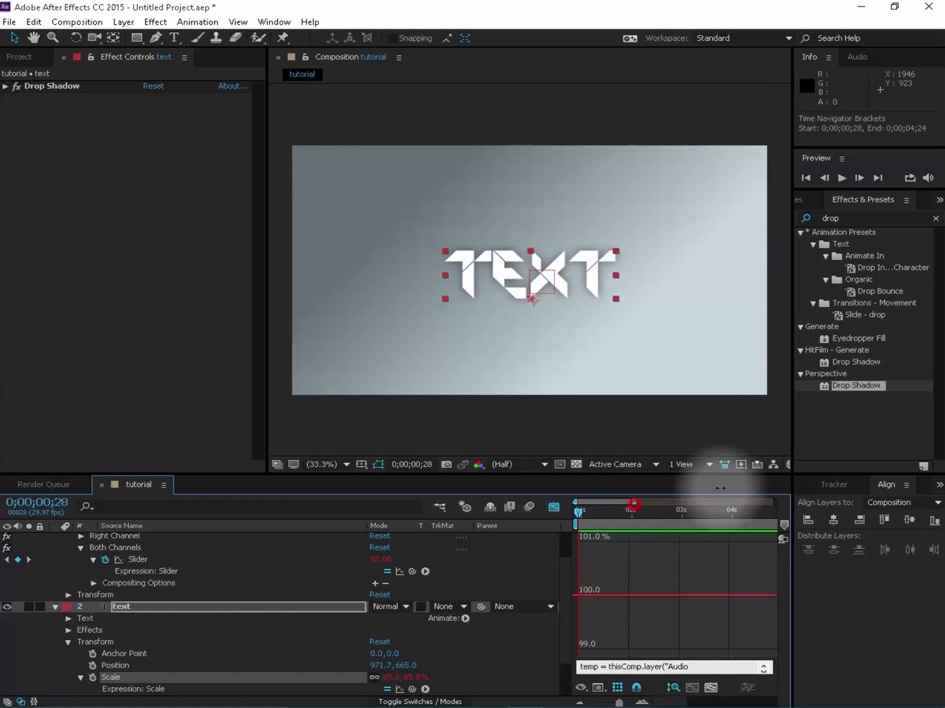
{"action": "left_click_drag", "start_coordinate": [688, 511], "coordinate": [585, 517]}
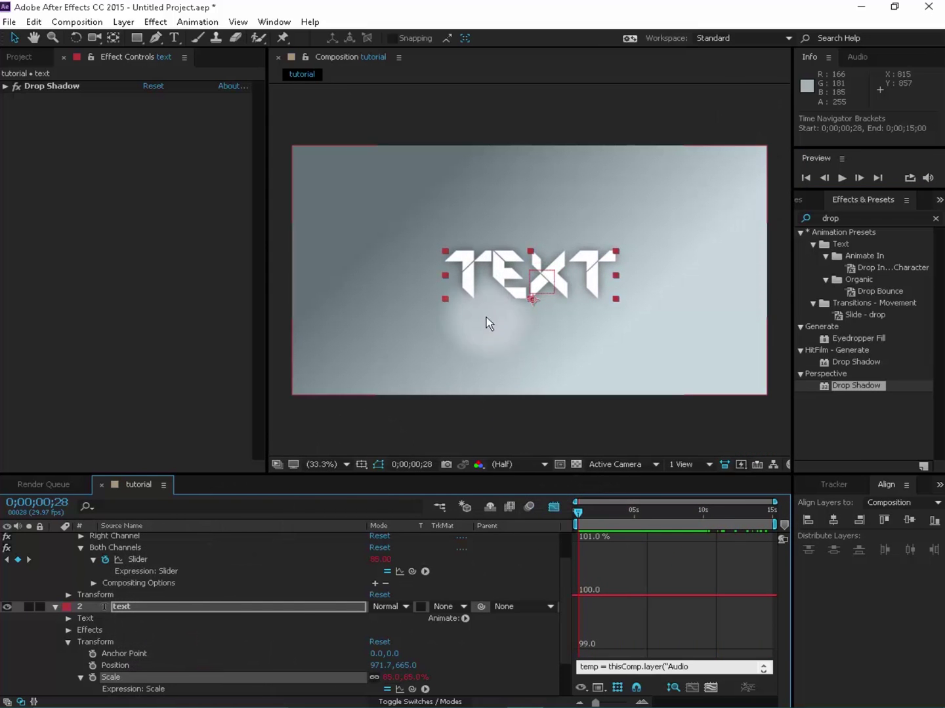
- Replace 25 with 53 in the slider expression, preview it, and return to 0;00;00;28
{"action": "left_click", "coordinate": [138, 559]}
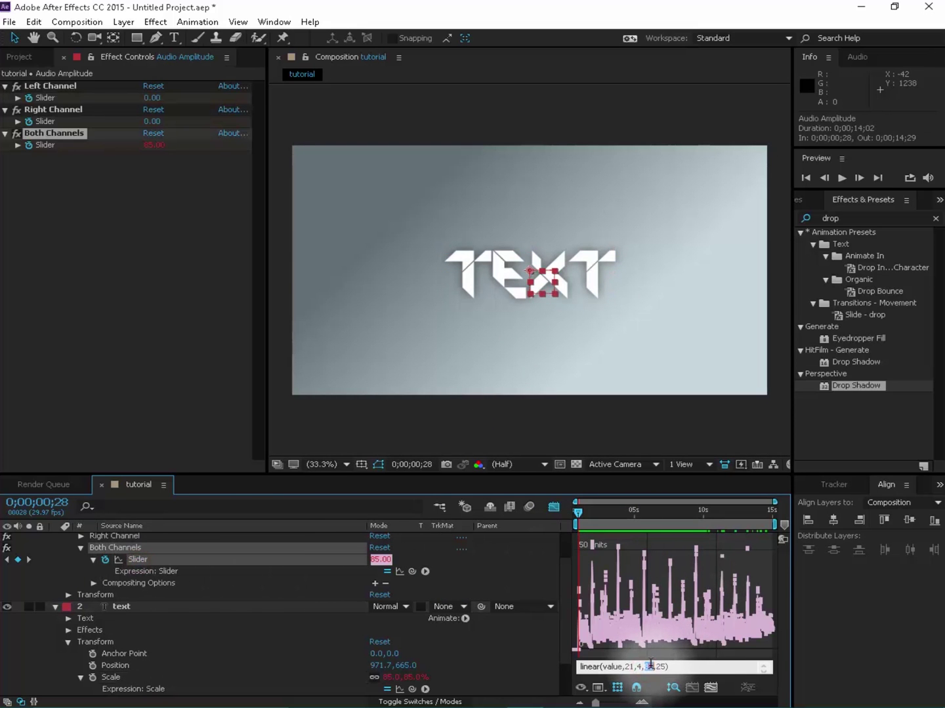
{"action": "double_click", "coordinate": [659, 666]}
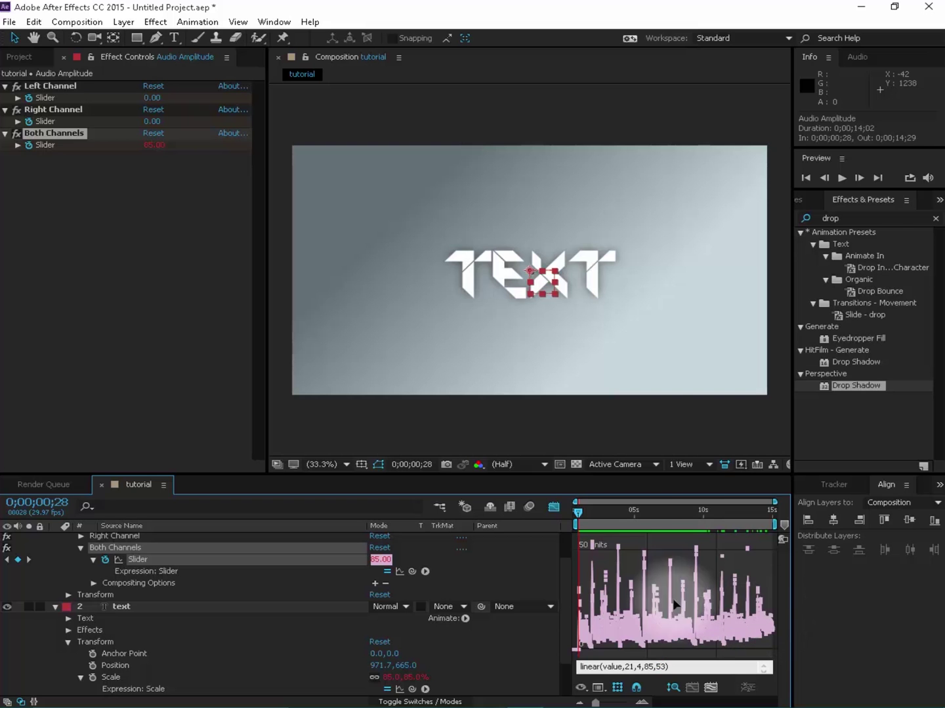
{"action": "left_click", "coordinate": [616, 512]}
{"action": "left_click", "coordinate": [830, 177]}
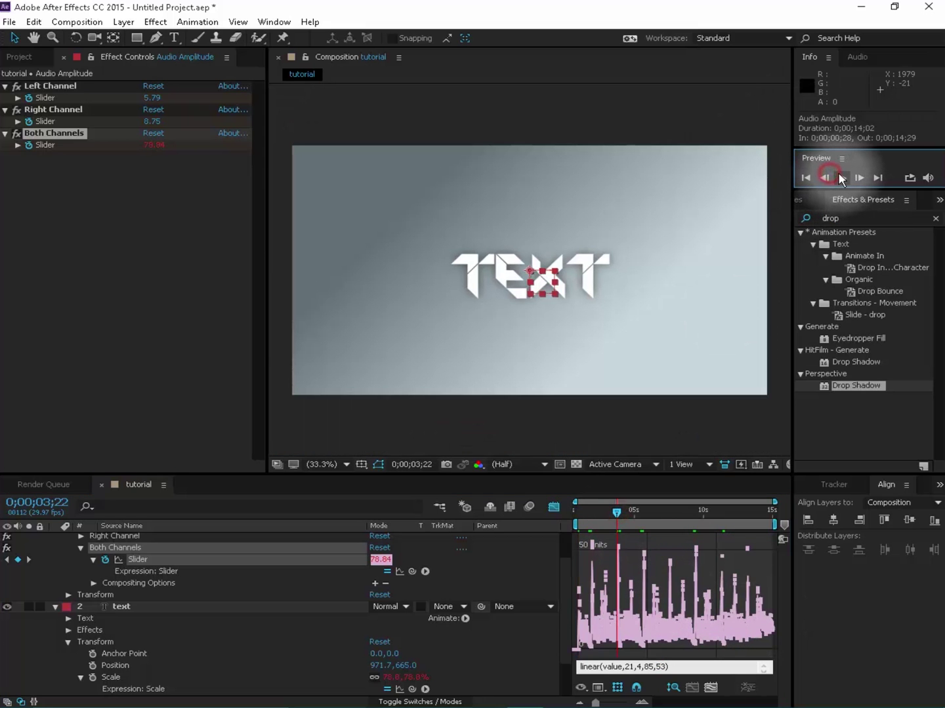
{"action": "left_click", "coordinate": [841, 178]}
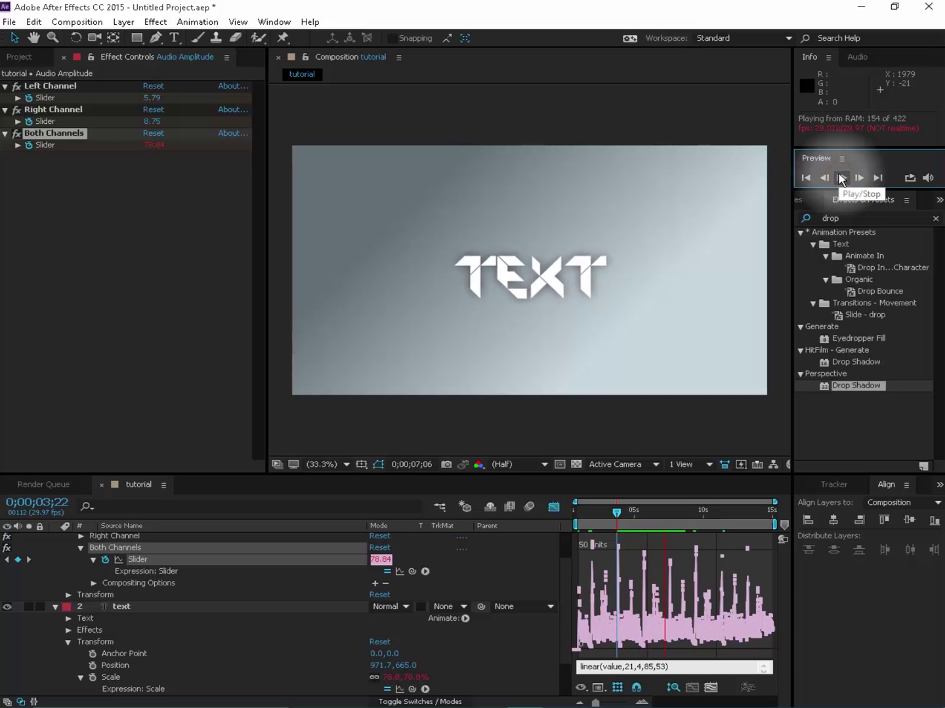
{"action": "left_click", "coordinate": [622, 510]}
{"action": "left_click_drag", "start_coordinate": [621, 508], "coordinate": [577, 506]}
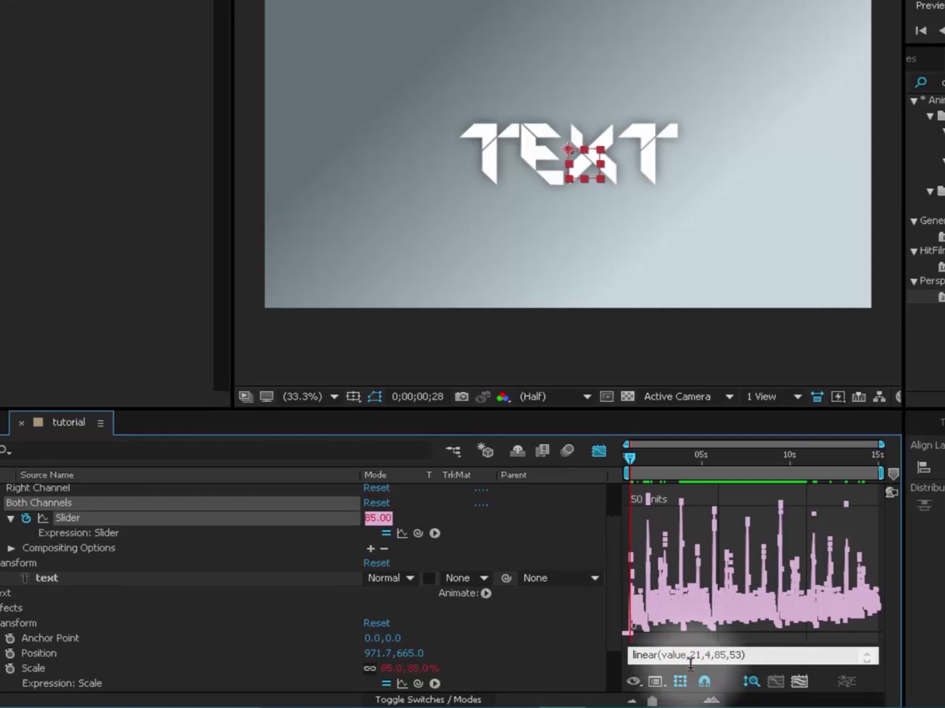
{"action": "double_click", "coordinate": [699, 664]}
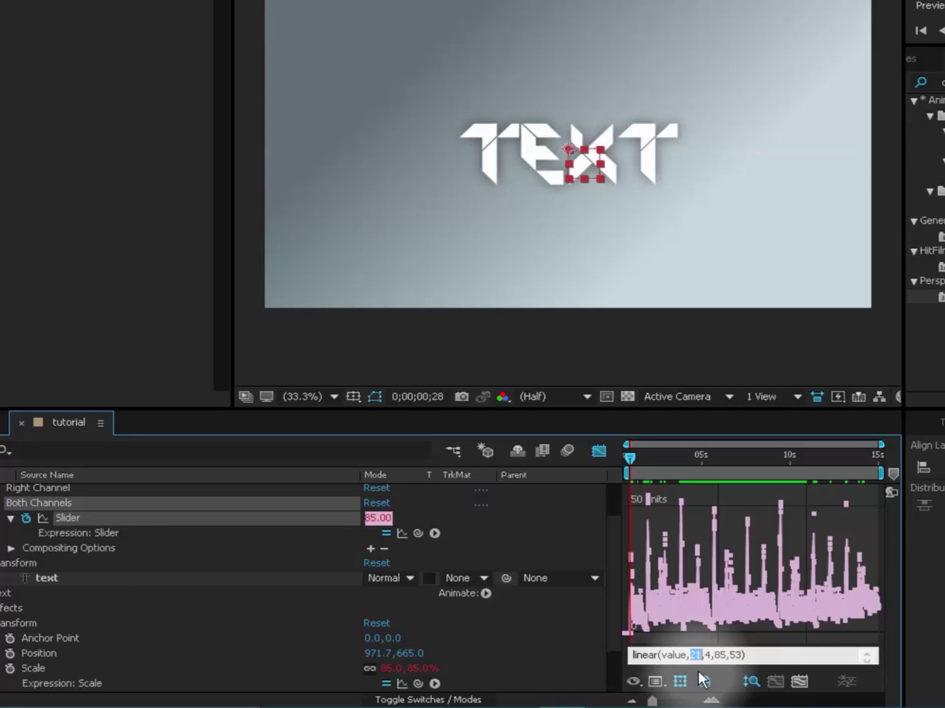
{"action": "left_click", "coordinate": [686, 656]}
{"action": "left_click", "coordinate": [691, 658]}
{"action": "double_click", "coordinate": [694, 656]}
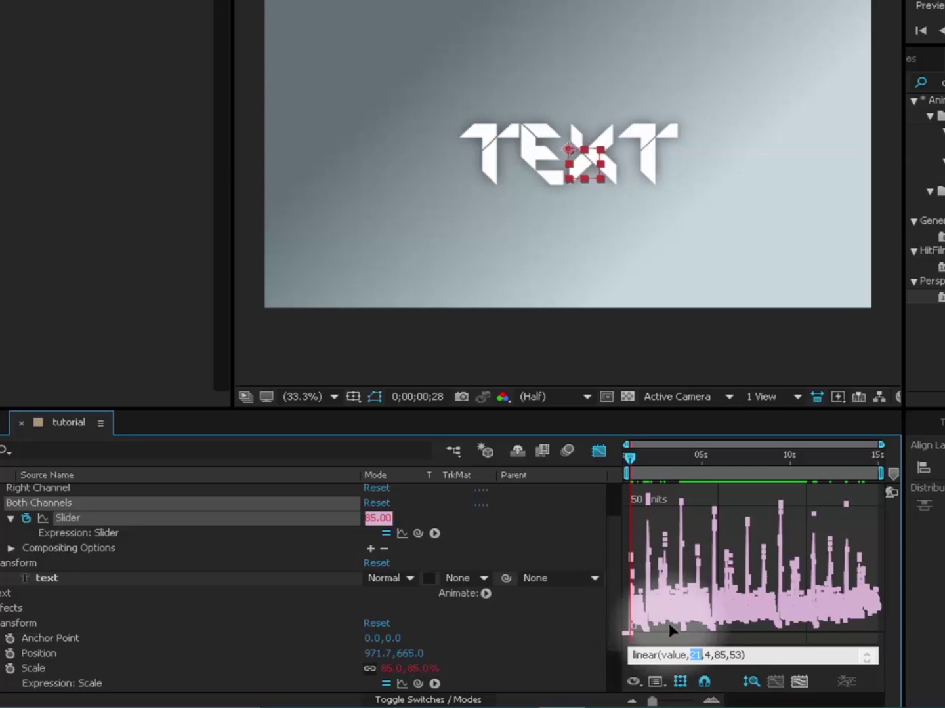
{"action": "left_click", "coordinate": [694, 656]}
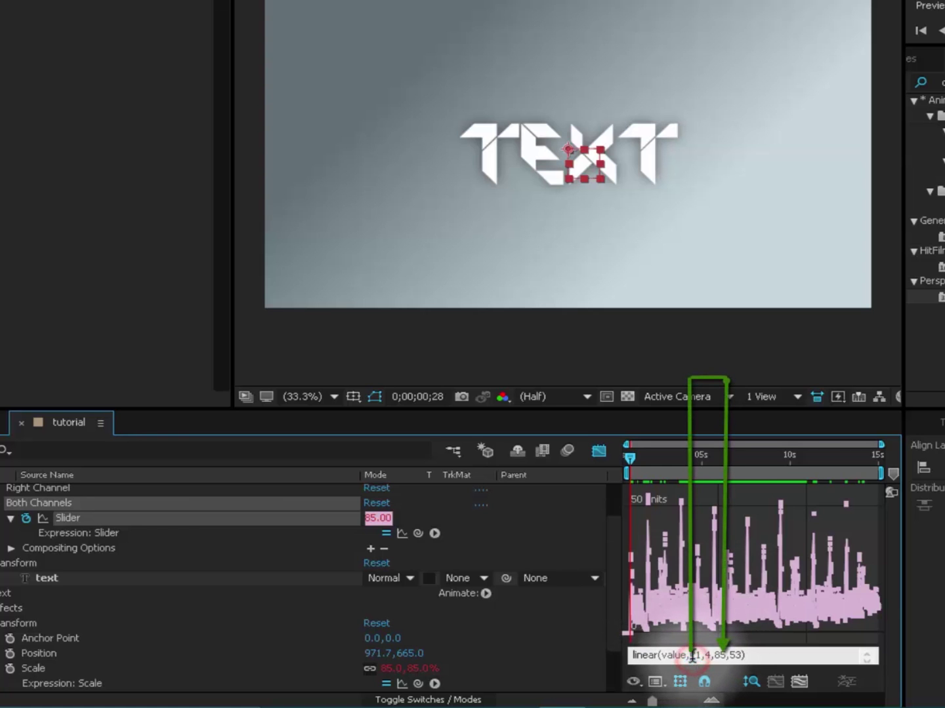
{"action": "double_click", "coordinate": [694, 655]}
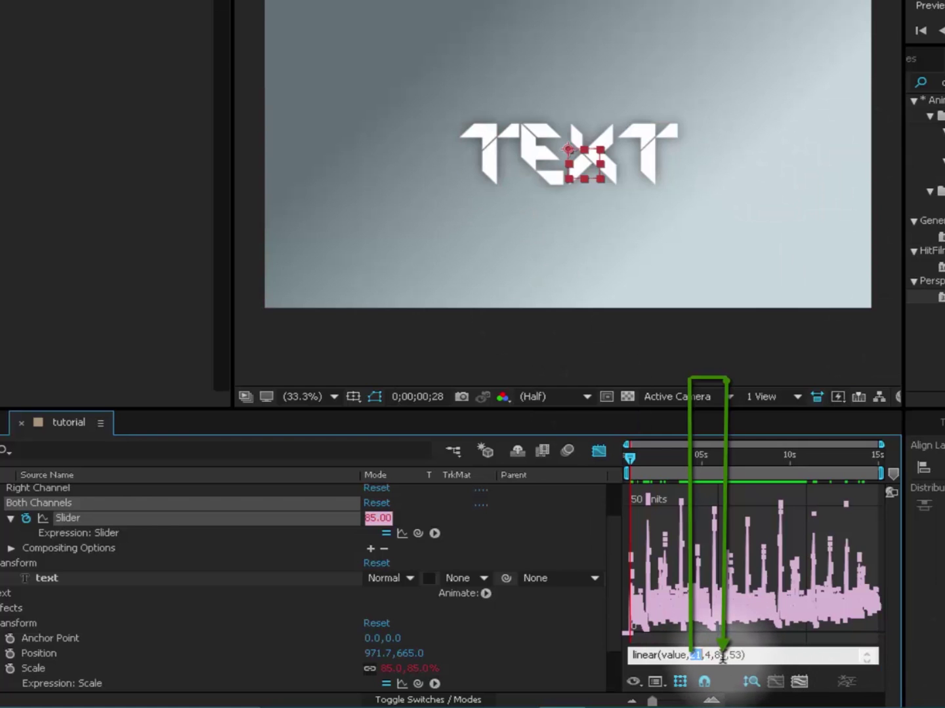
{"action": "double_click", "coordinate": [716, 656]}
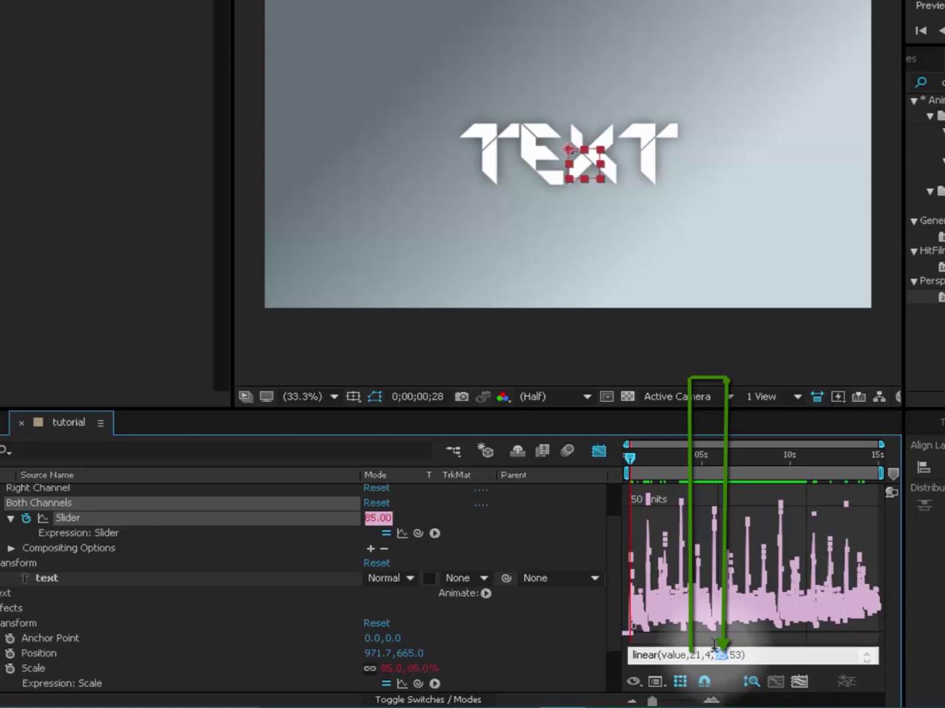
{"action": "left_click", "coordinate": [708, 657]}
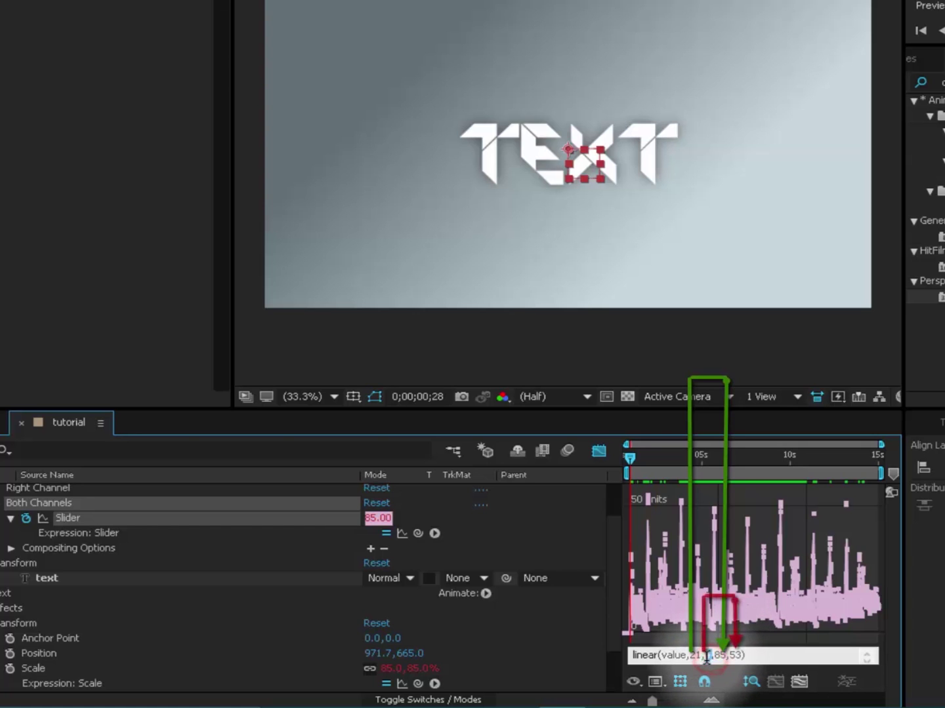
{"action": "double_click", "coordinate": [705, 656]}
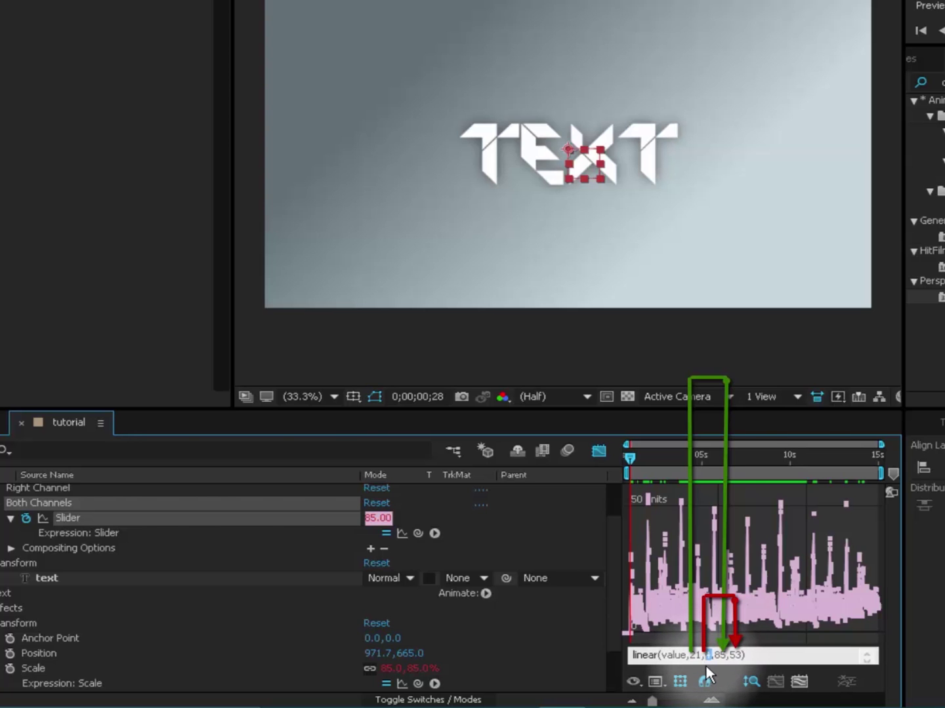
{"action": "type", "text": "1"}
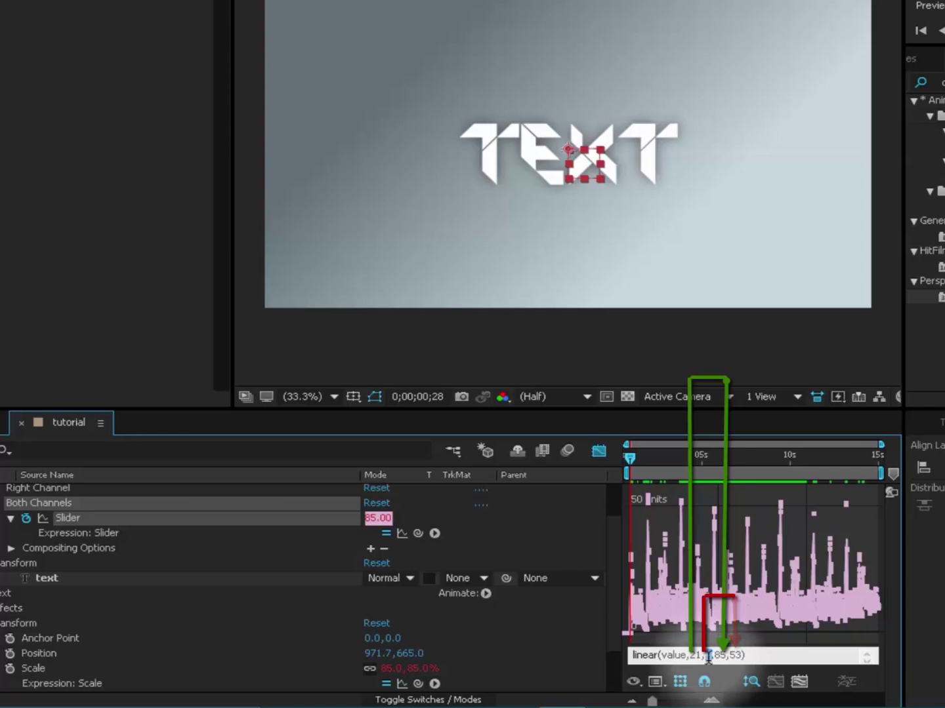
{"action": "double_click", "coordinate": [709, 655]}
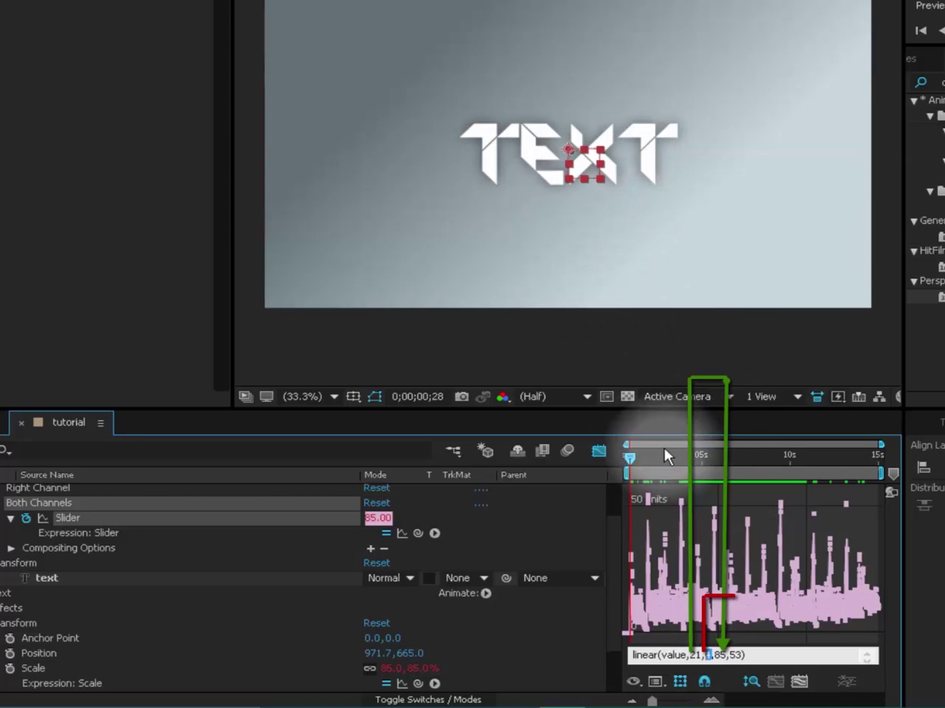
{"action": "type", "text": "4"}
{"action": "double_click", "coordinate": [737, 655]}
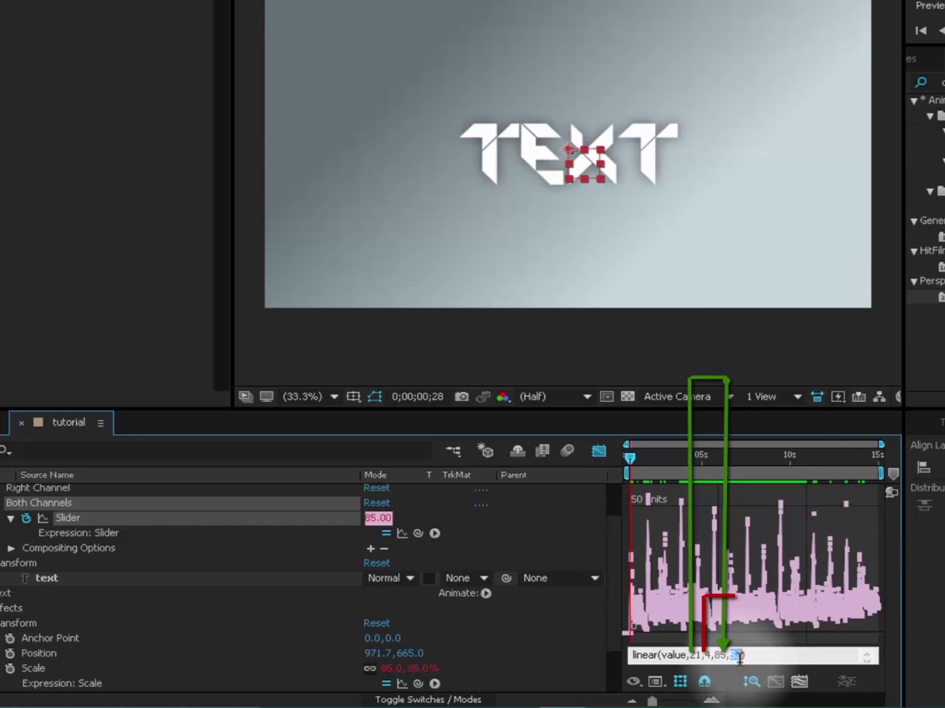
{"action": "left_click", "coordinate": [760, 656]}
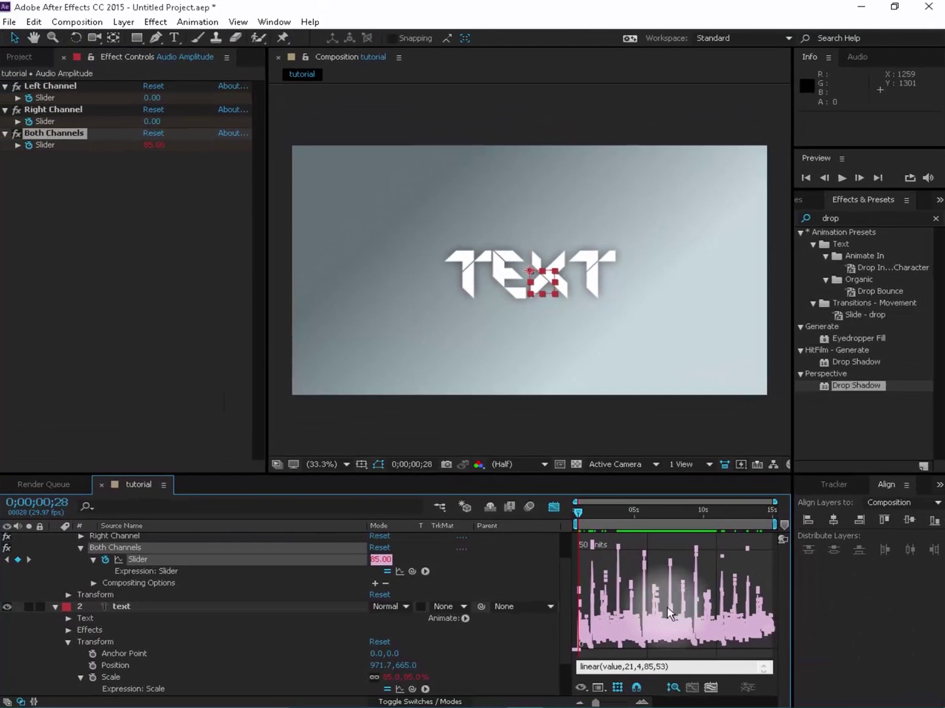
- Expand and then collapse the Audio Amplitude layer so only layer names show
{"action": "left_click", "coordinate": [55, 538]}
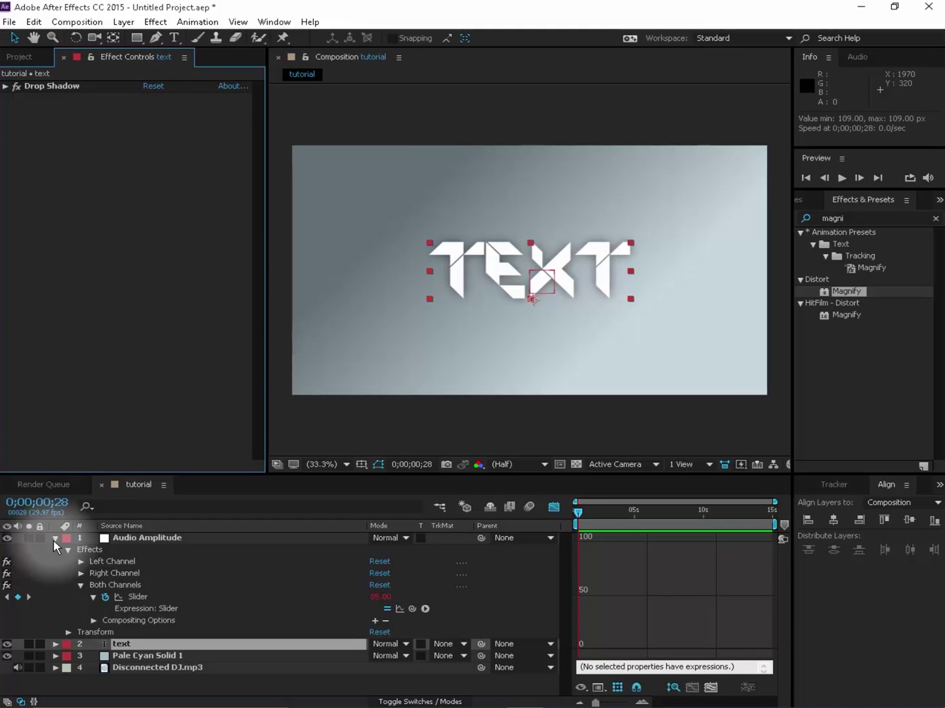
{"action": "left_click", "coordinate": [55, 538]}
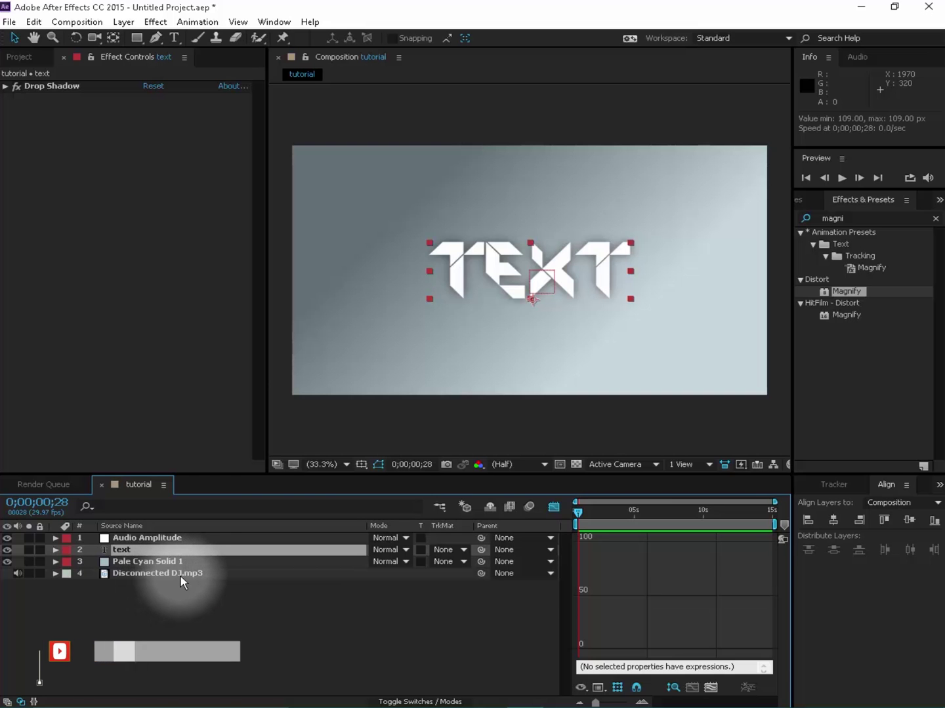
{"action": "mouse_move", "coordinate": [619, 705]}
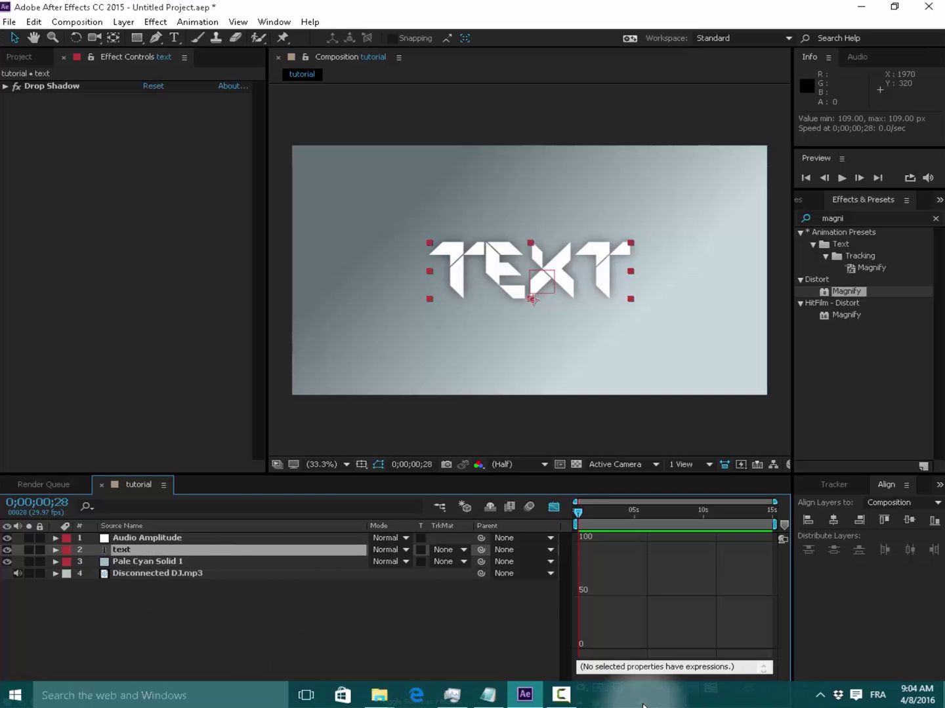